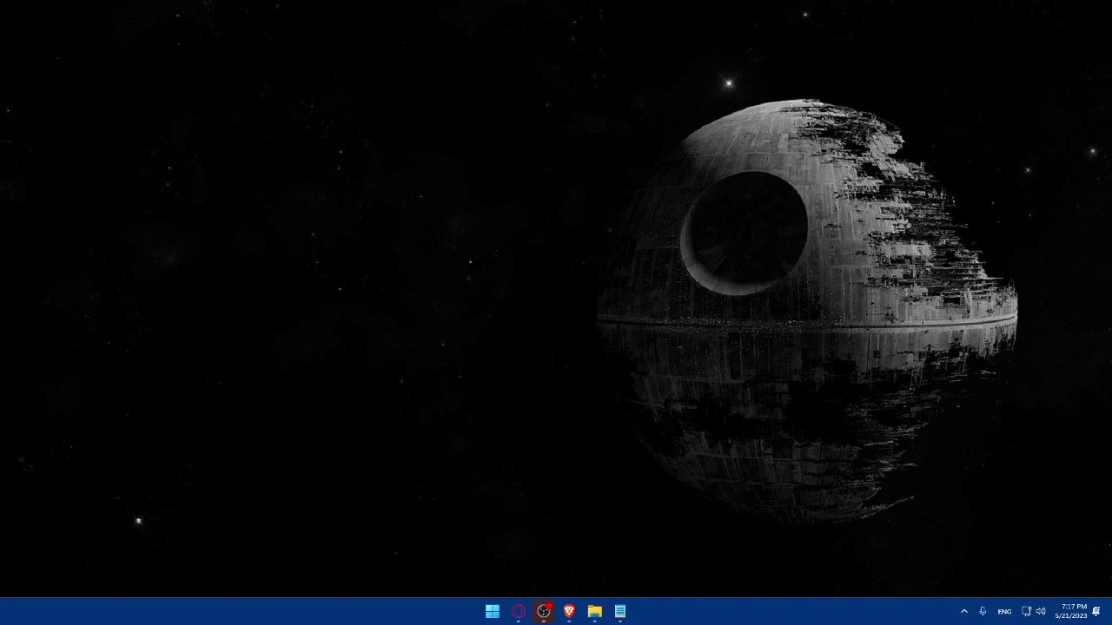
Step: Launch the Brave browser from the taskbar to a blank New Tab page
{"action": "left_click", "coordinate": [568, 611]}
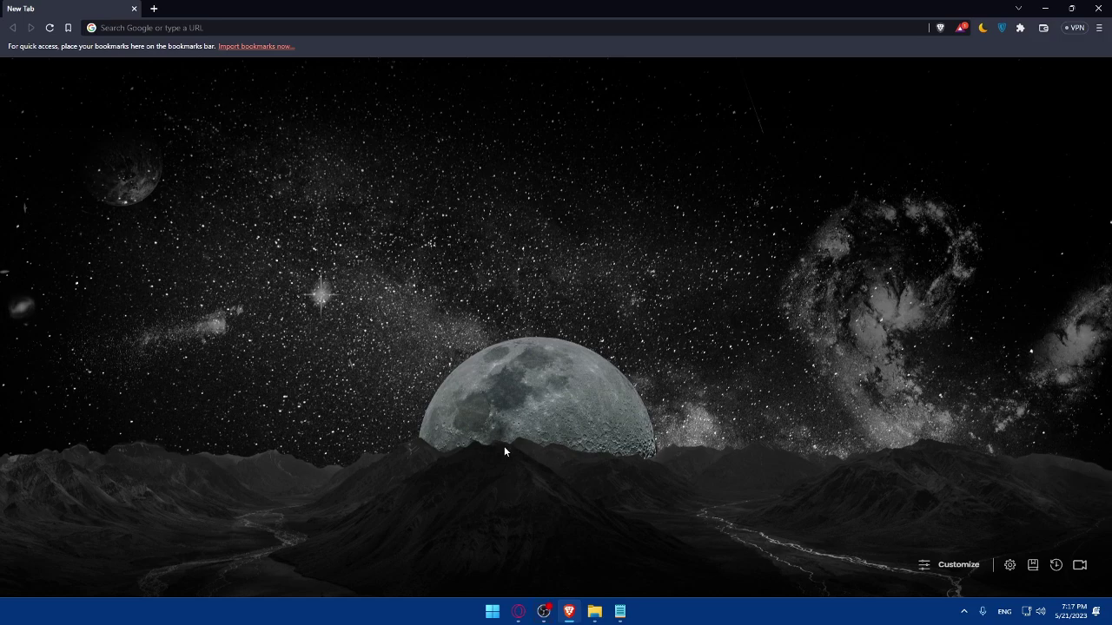
Step: Return to the Brave window and load mailchimp.com from the address bar
{"action": "left_click", "coordinate": [518, 612]}
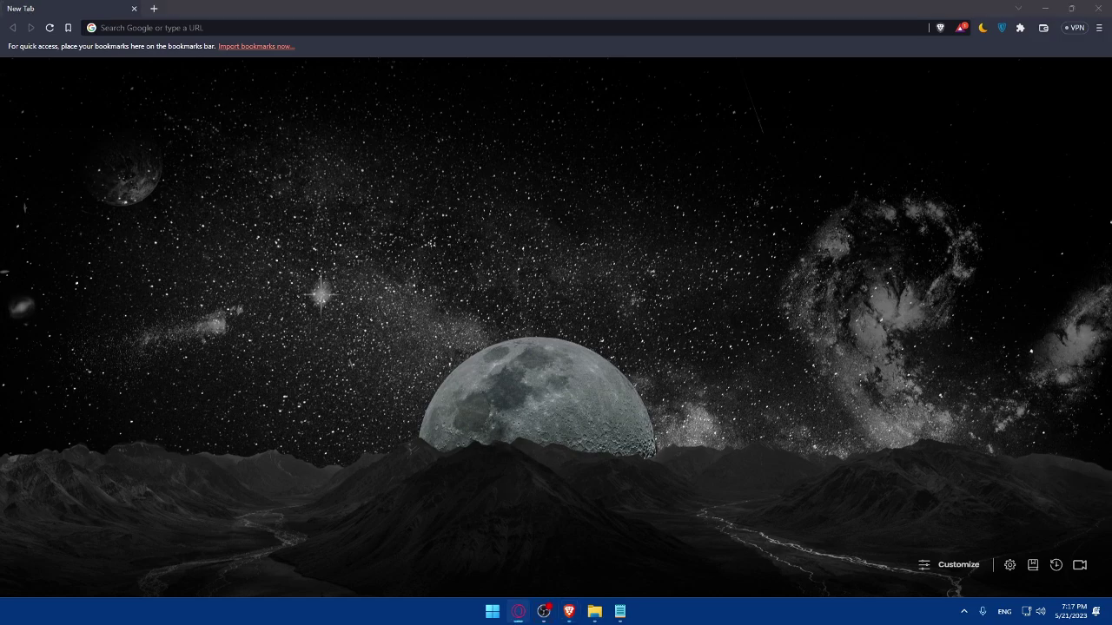
{"action": "left_click", "coordinate": [281, 391]}
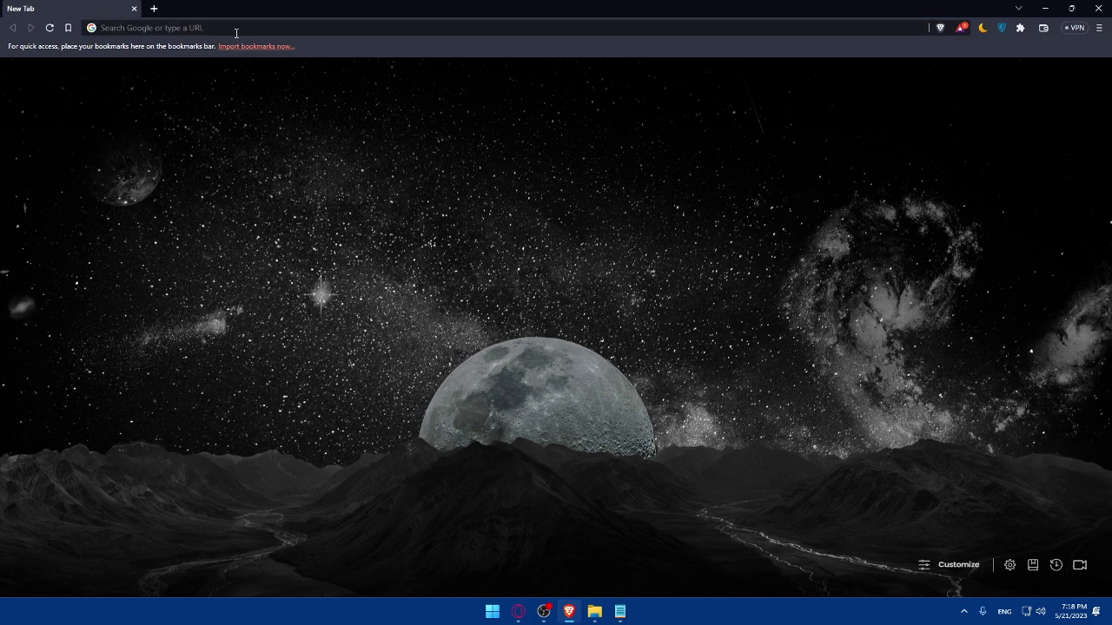
{"action": "left_click", "coordinate": [236, 31]}
{"action": "type", "text": "mail"}
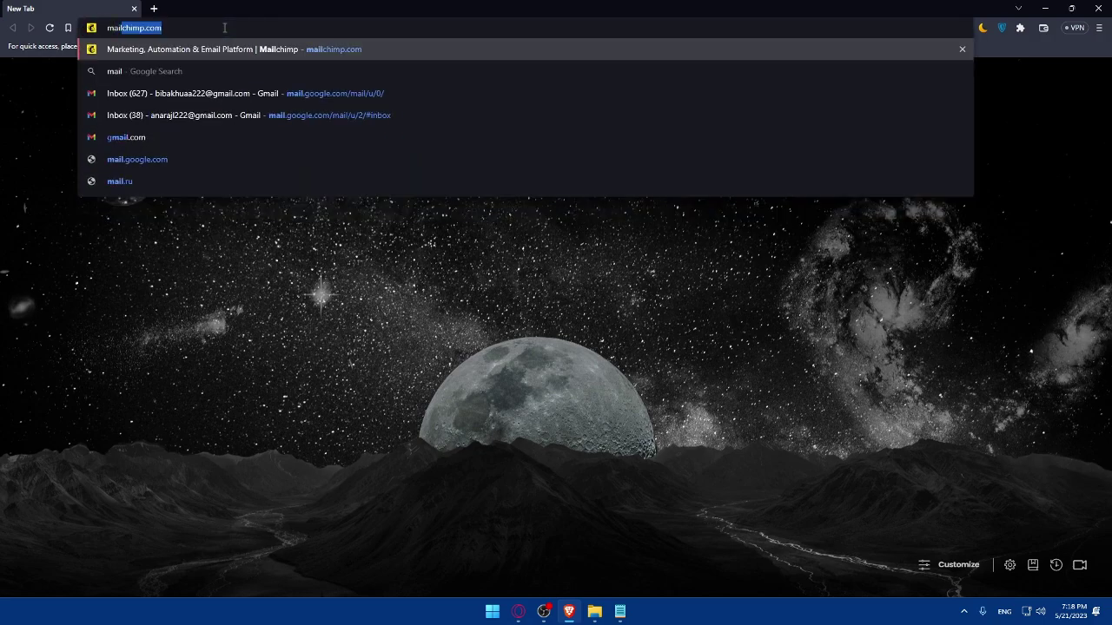
{"action": "type", "text": "ch"}
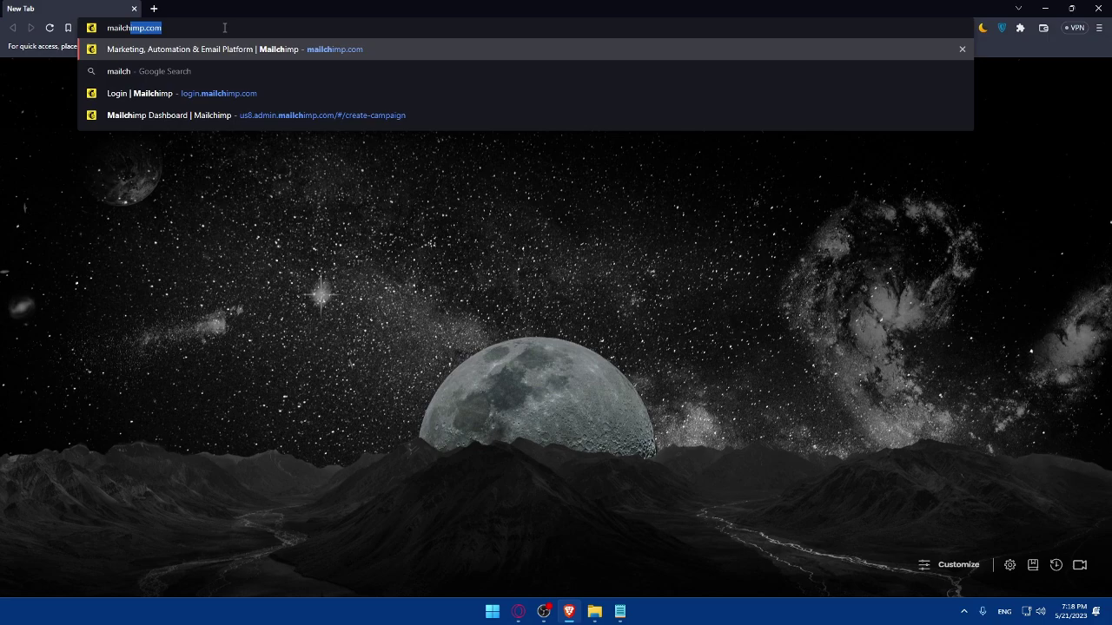
{"action": "type", "text": "imp.com"}
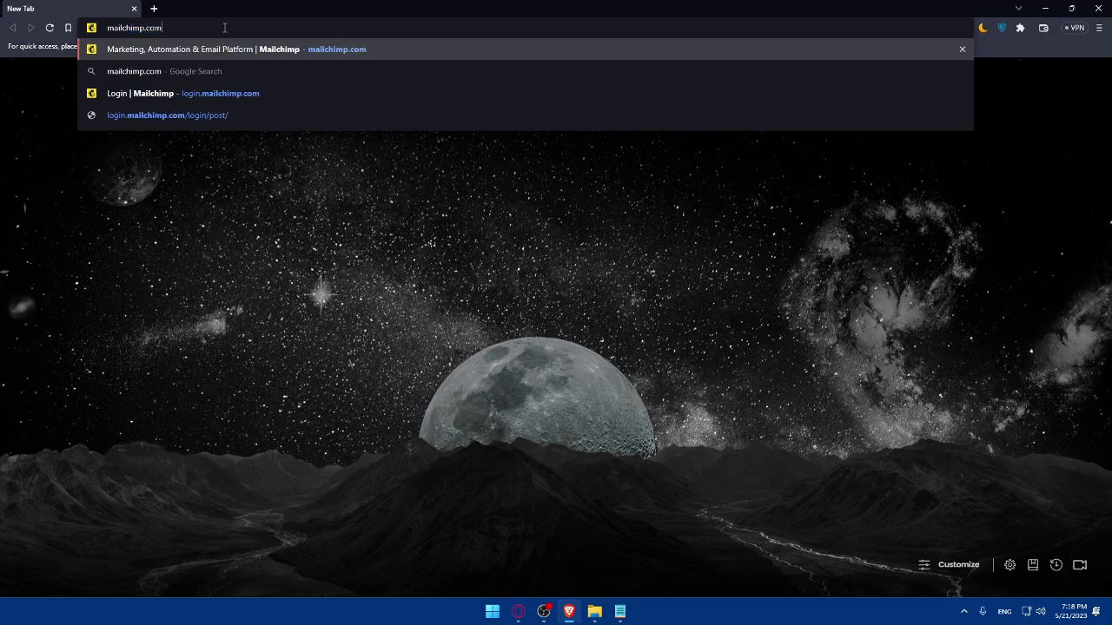
{"action": "key", "text": "Return"}
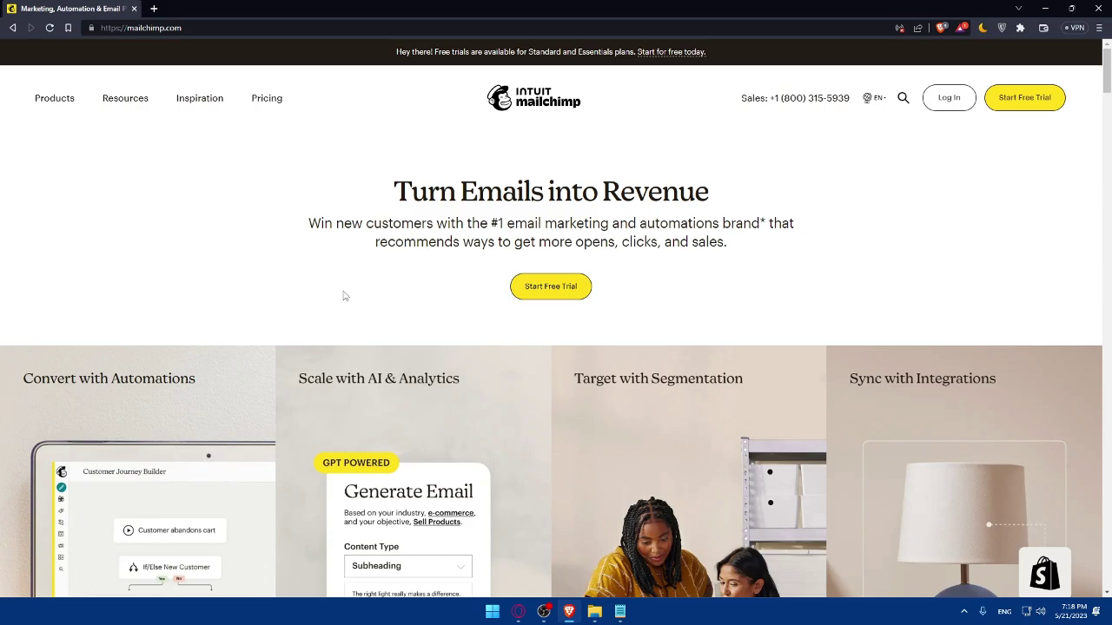
Step: Log in to Mailchimp with the saved account, keeping the session logged in
{"action": "left_click", "coordinate": [949, 97]}
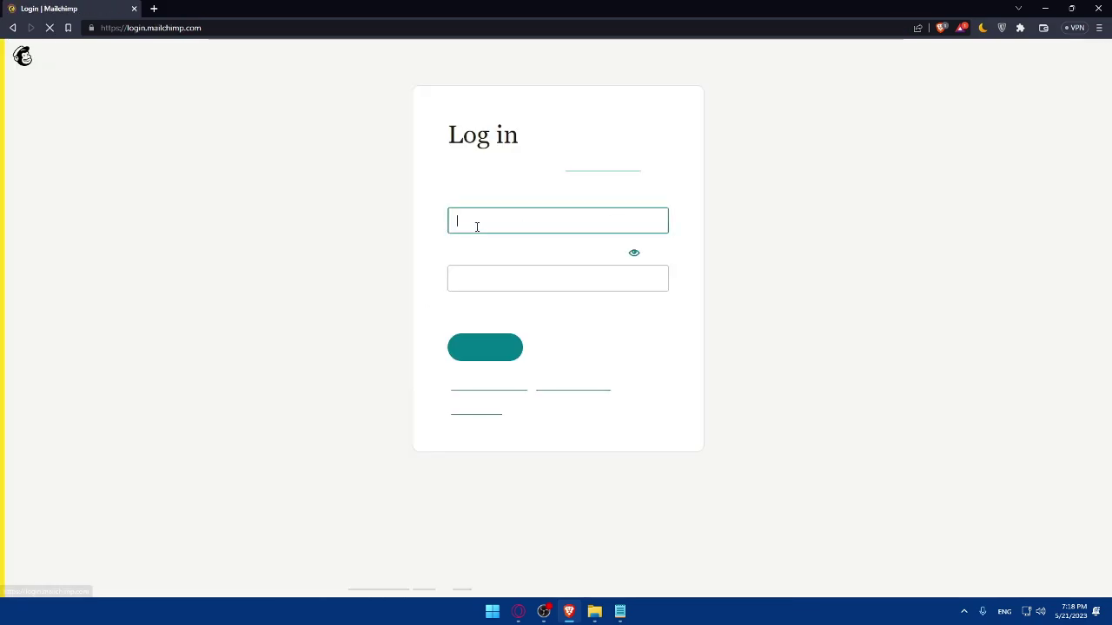
{"action": "left_click", "coordinate": [525, 228]}
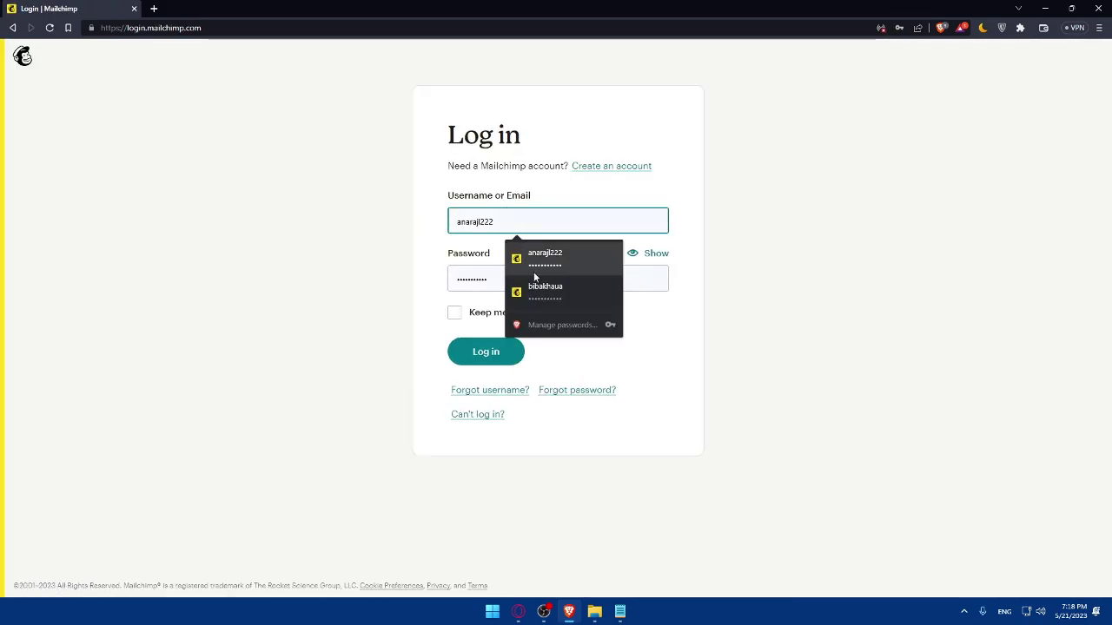
{"action": "left_click", "coordinate": [539, 260]}
{"action": "left_click", "coordinate": [456, 314]}
{"action": "left_click", "coordinate": [475, 360]}
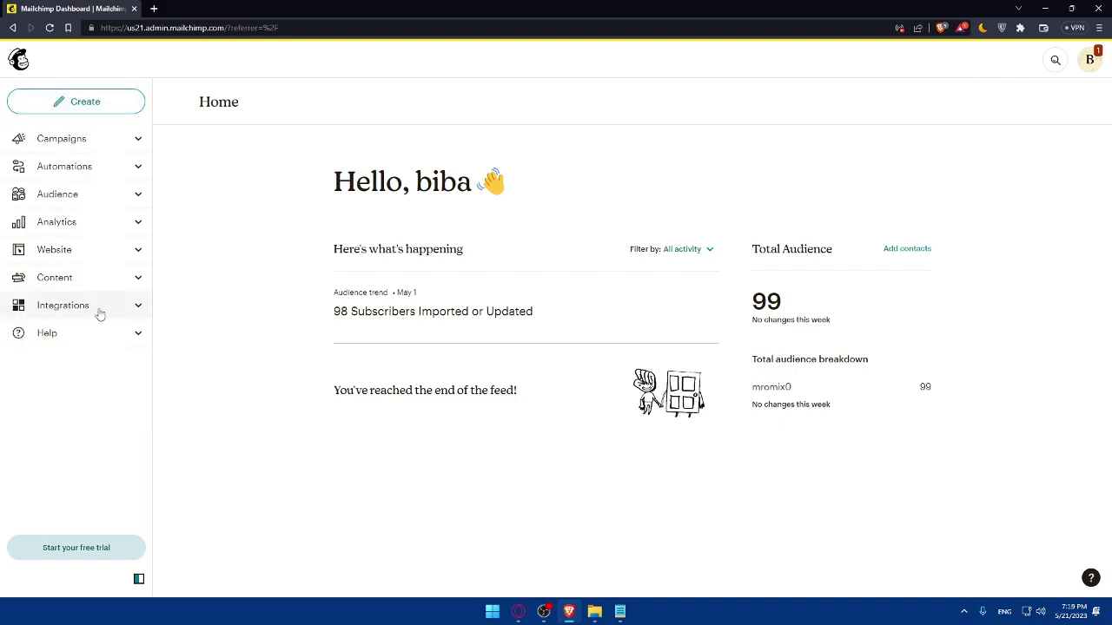
Step: Review the 99 contacts under Audience > All contacts and export them as CSV
{"action": "left_click", "coordinate": [87, 196]}
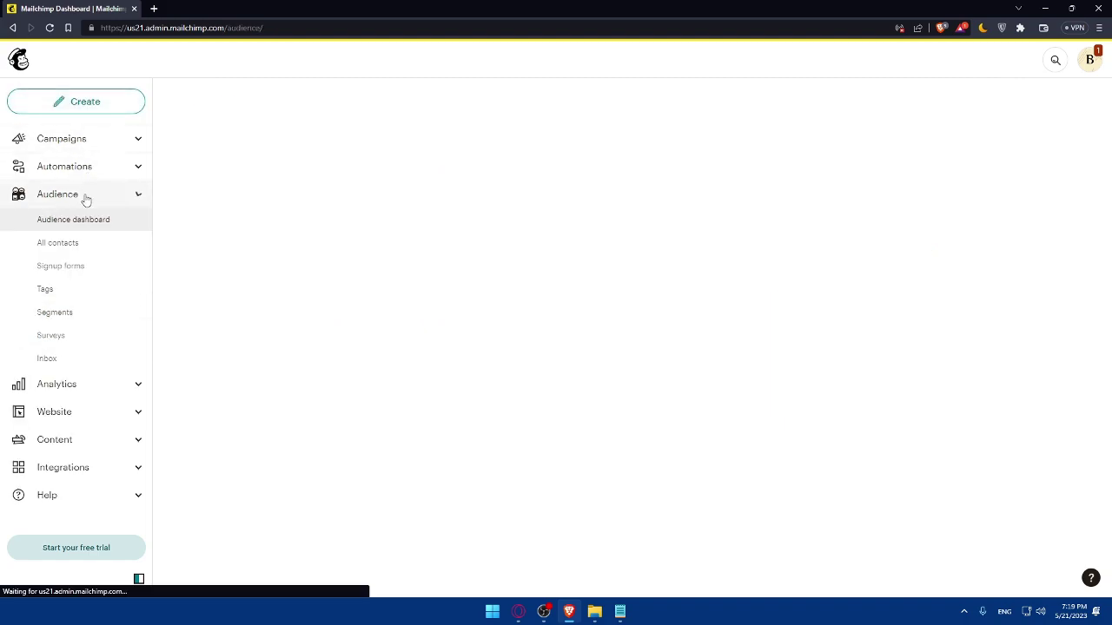
{"action": "left_click", "coordinate": [91, 245]}
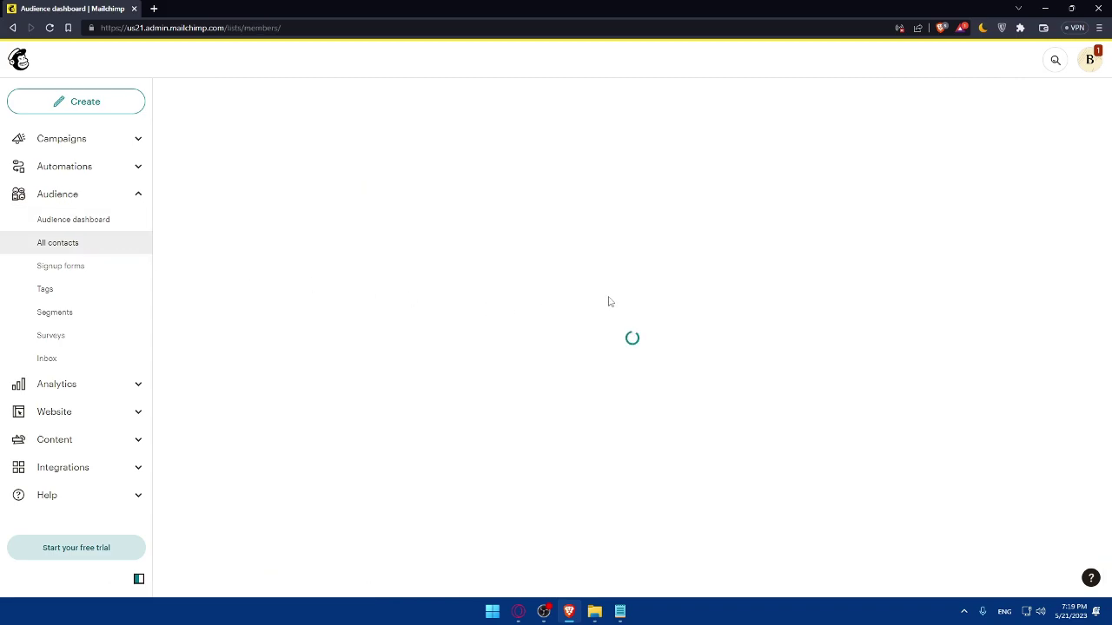
{"action": "scroll", "coordinate": [588, 387], "scroll_direction": "down", "scroll_amount": 7}
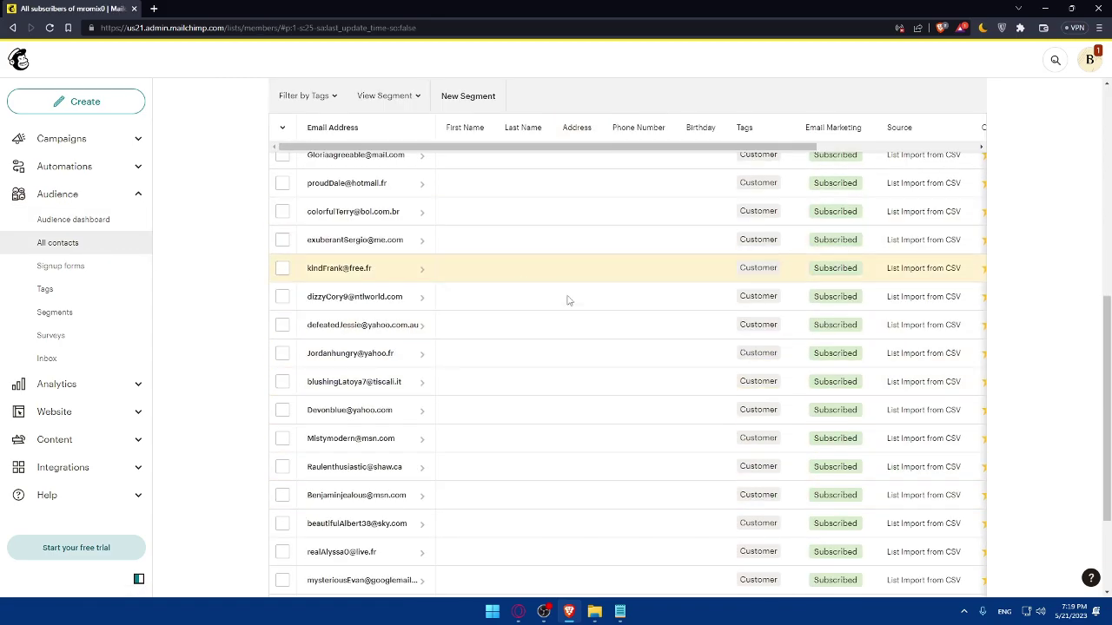
{"action": "scroll", "coordinate": [529, 377], "scroll_direction": "up", "scroll_amount": 5}
{"action": "scroll", "coordinate": [521, 345], "scroll_direction": "down", "scroll_amount": 2}
{"action": "scroll", "coordinate": [521, 348], "scroll_direction": "up", "scroll_amount": 4}
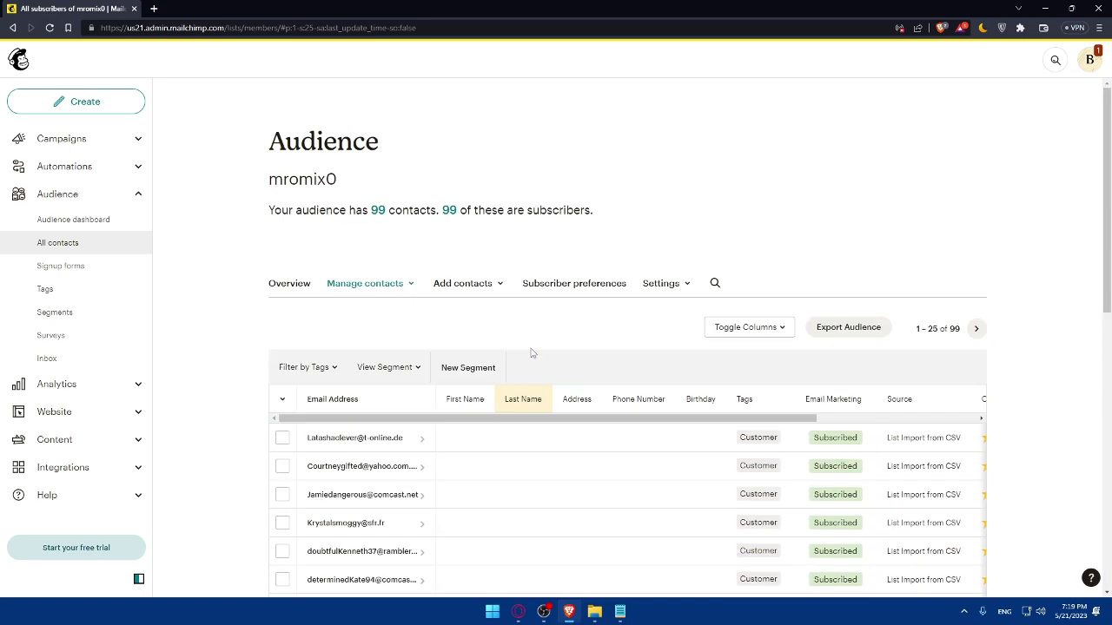
{"action": "left_click", "coordinate": [849, 333]}
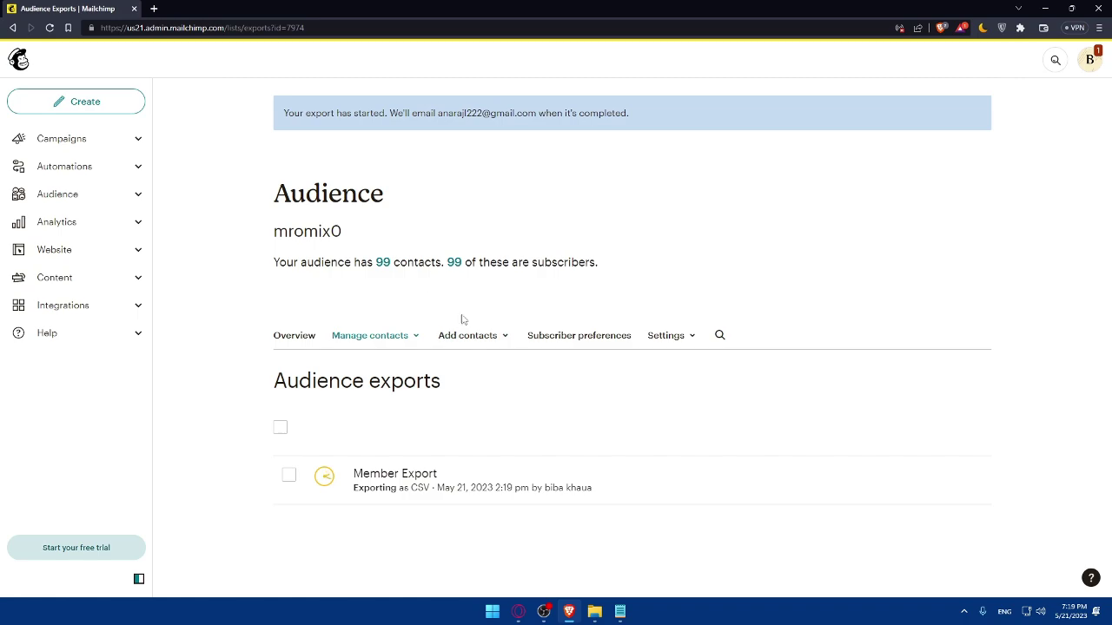
Step: Look over the Add a subscriber form, then switch to the Import contacts page
{"action": "left_click", "coordinate": [488, 339]}
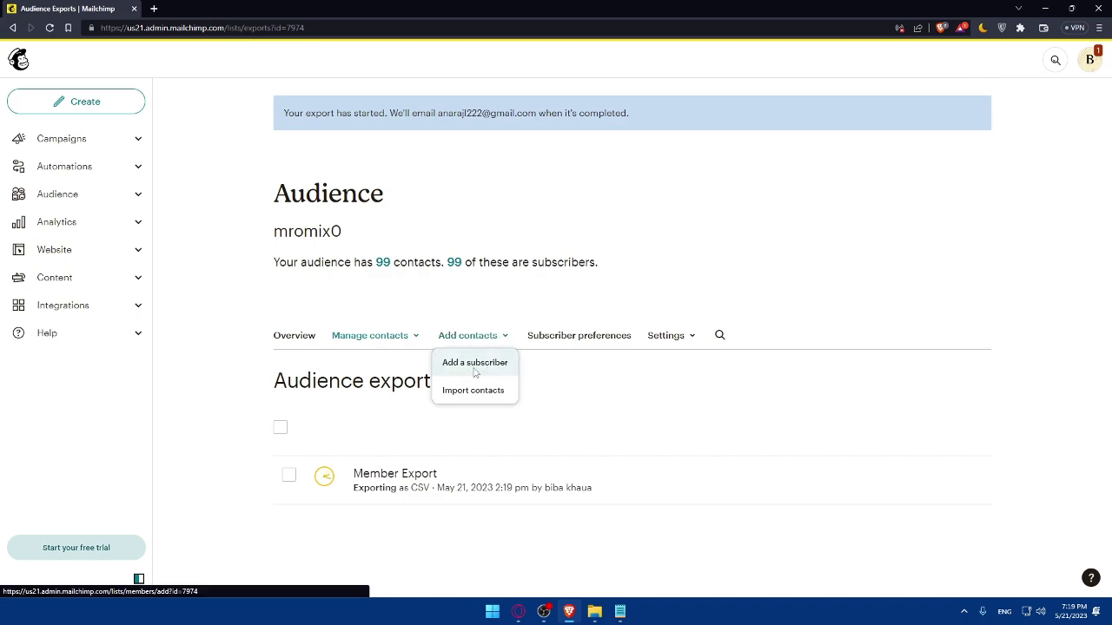
{"action": "left_click", "coordinate": [478, 364]}
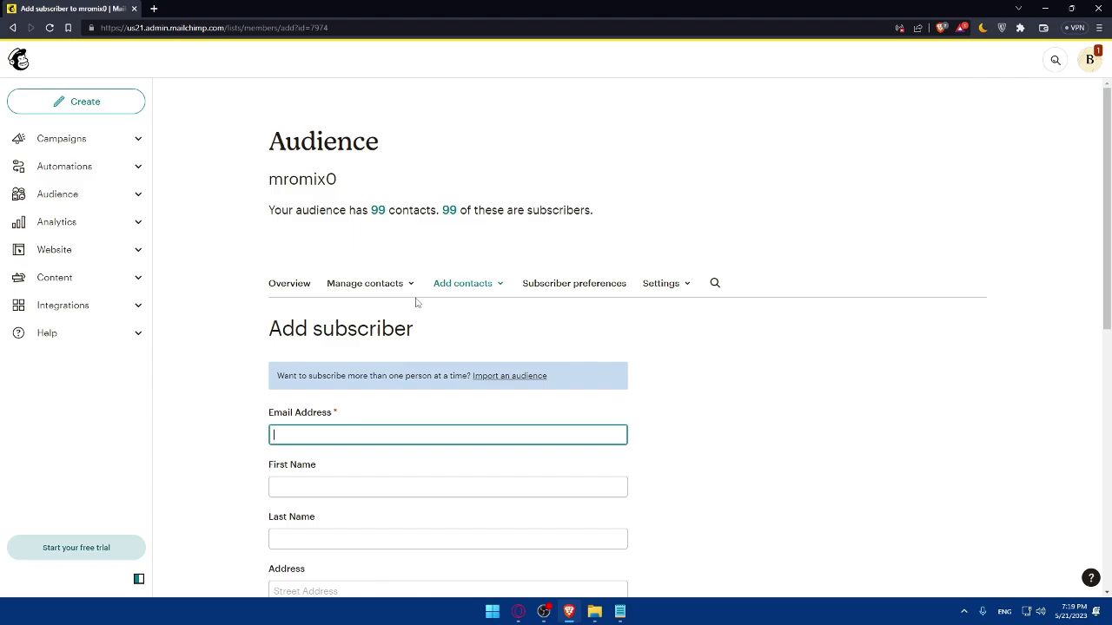
{"action": "scroll", "coordinate": [454, 330], "scroll_direction": "down", "scroll_amount": 2}
{"action": "scroll", "coordinate": [400, 324], "scroll_direction": "down", "scroll_amount": 4}
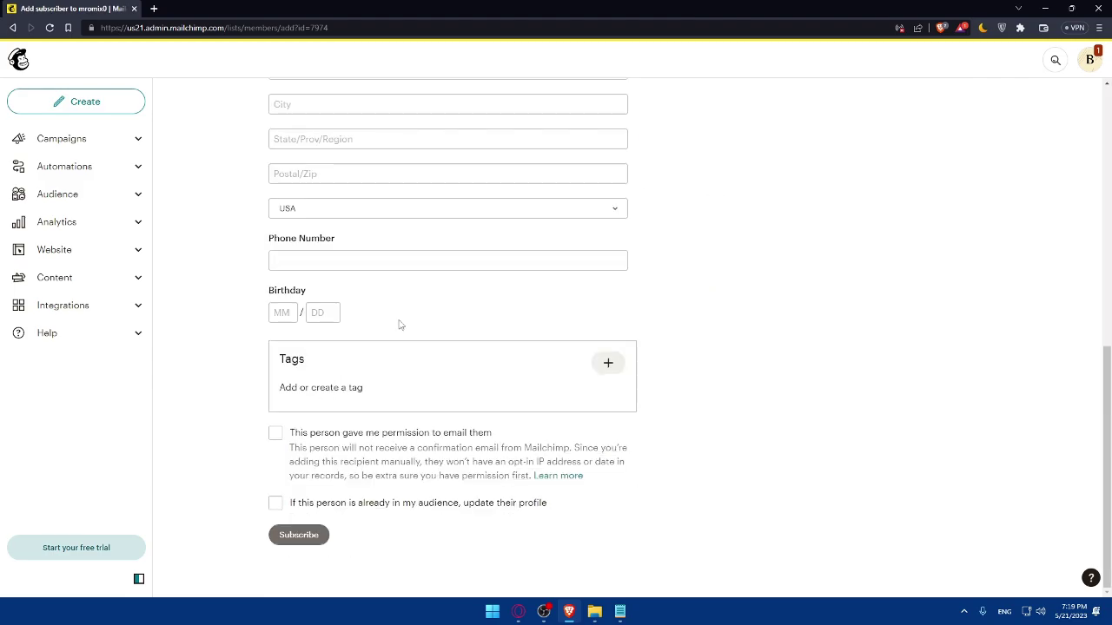
{"action": "scroll", "coordinate": [395, 333], "scroll_direction": "up", "scroll_amount": 7}
{"action": "scroll", "coordinate": [361, 266], "scroll_direction": "down", "scroll_amount": 1}
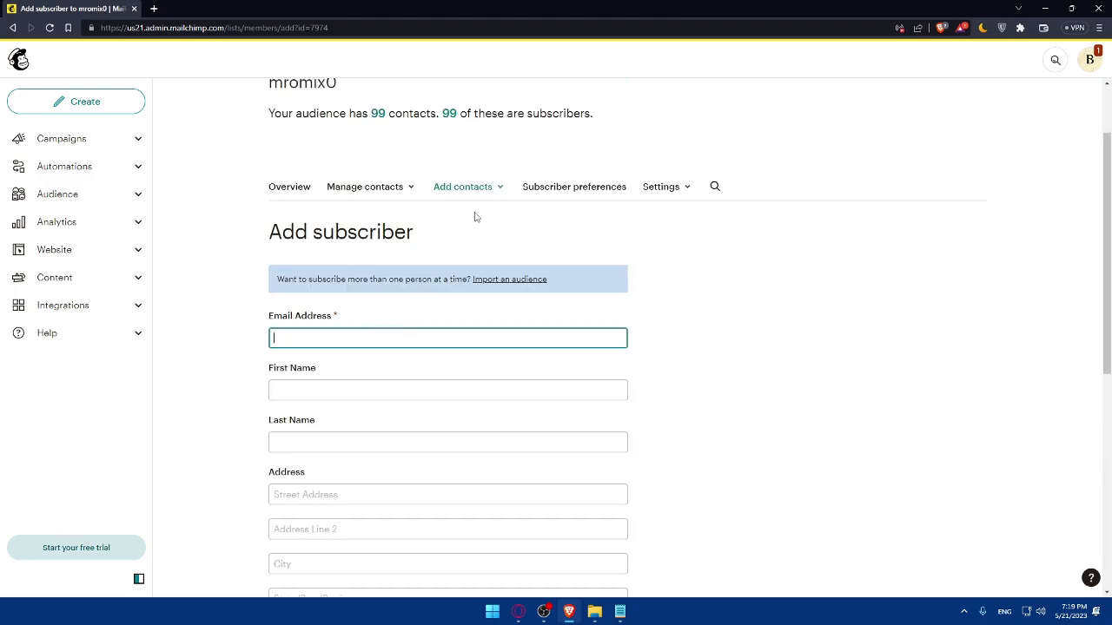
{"action": "left_click", "coordinate": [479, 186]}
{"action": "left_click", "coordinate": [469, 240]}
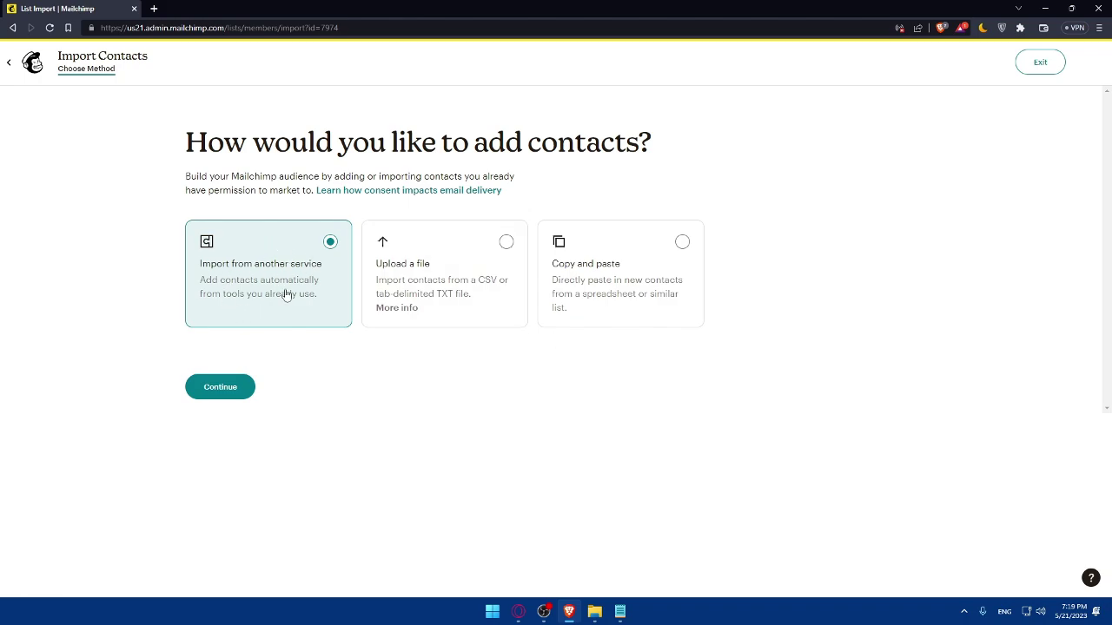
Step: Continue with Import from another service and browse the available integration apps
{"action": "left_click", "coordinate": [241, 382]}
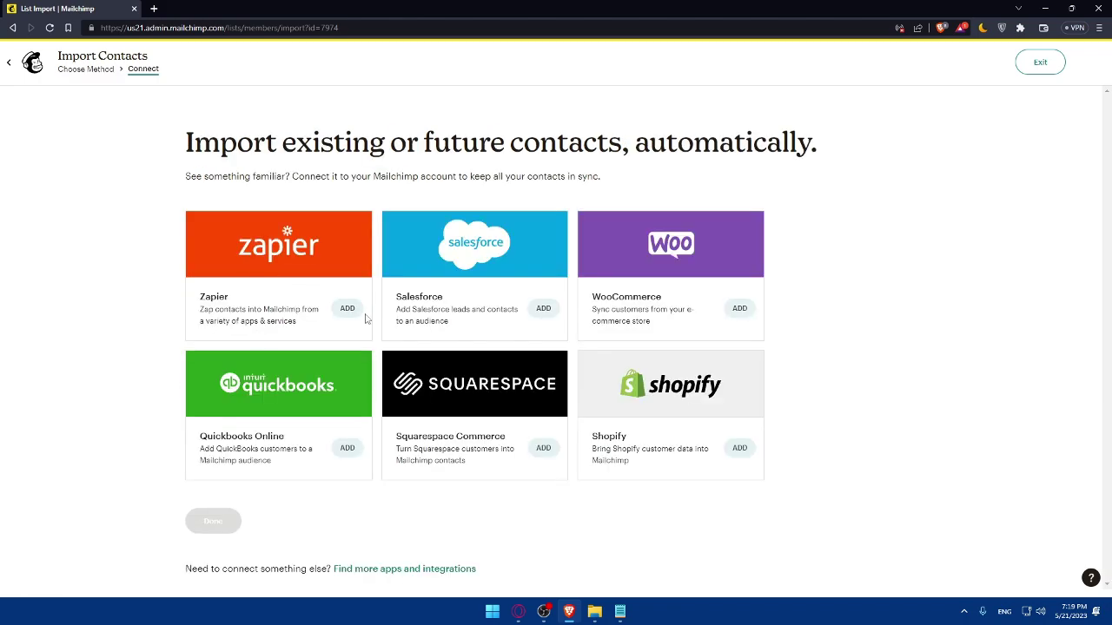
{"action": "left_click", "coordinate": [439, 570]}
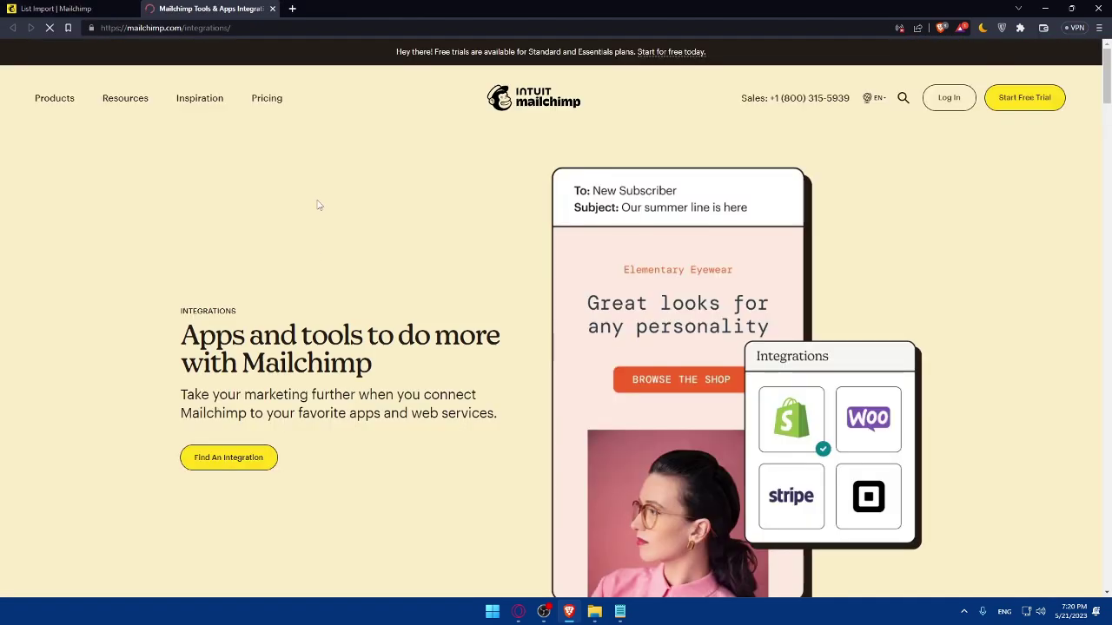
{"action": "scroll", "coordinate": [654, 232], "scroll_direction": "down", "scroll_amount": 15}
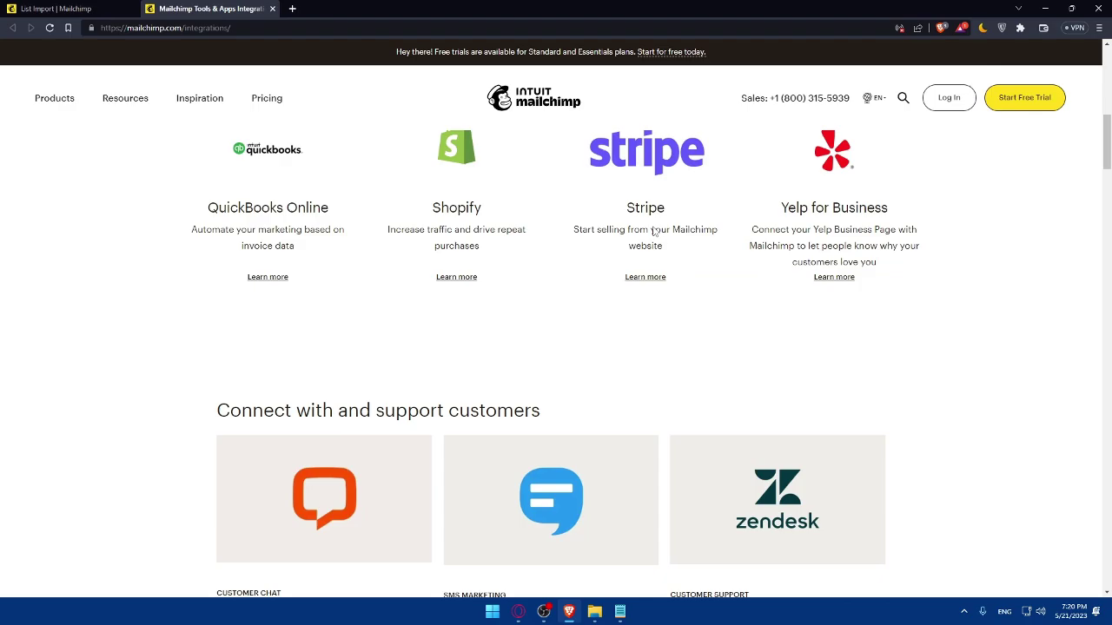
{"action": "scroll", "coordinate": [645, 240], "scroll_direction": "up", "scroll_amount": 4}
{"action": "scroll", "coordinate": [643, 248], "scroll_direction": "down", "scroll_amount": 3}
{"action": "scroll", "coordinate": [636, 254], "scroll_direction": "down", "scroll_amount": 8}
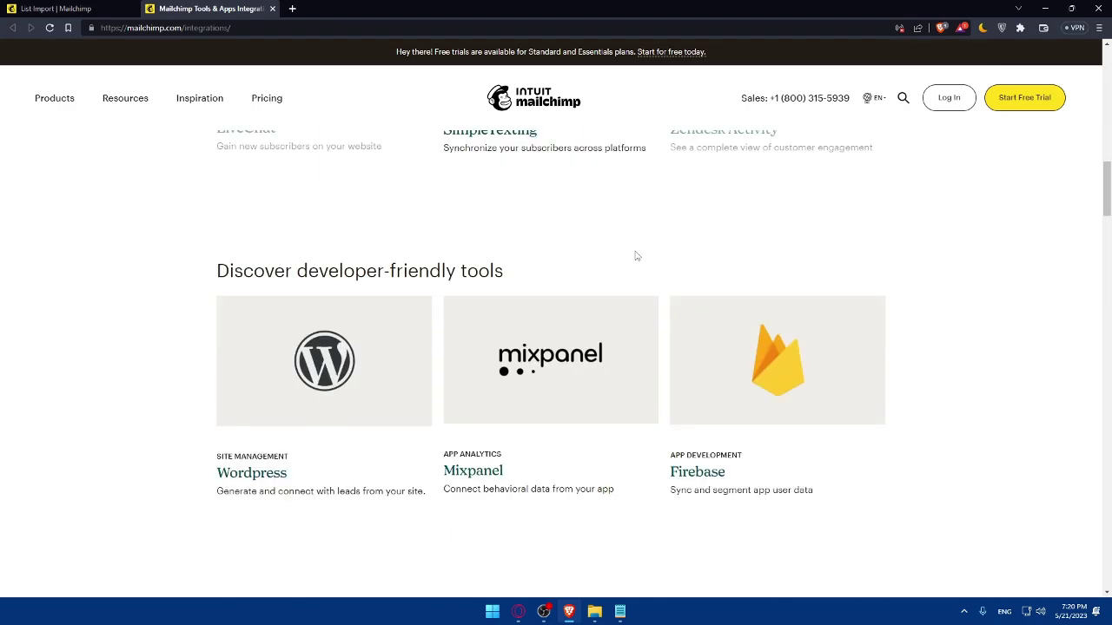
{"action": "scroll", "coordinate": [636, 256], "scroll_direction": "up", "scroll_amount": 2}
{"action": "scroll", "coordinate": [636, 256], "scroll_direction": "up", "scroll_amount": 18}
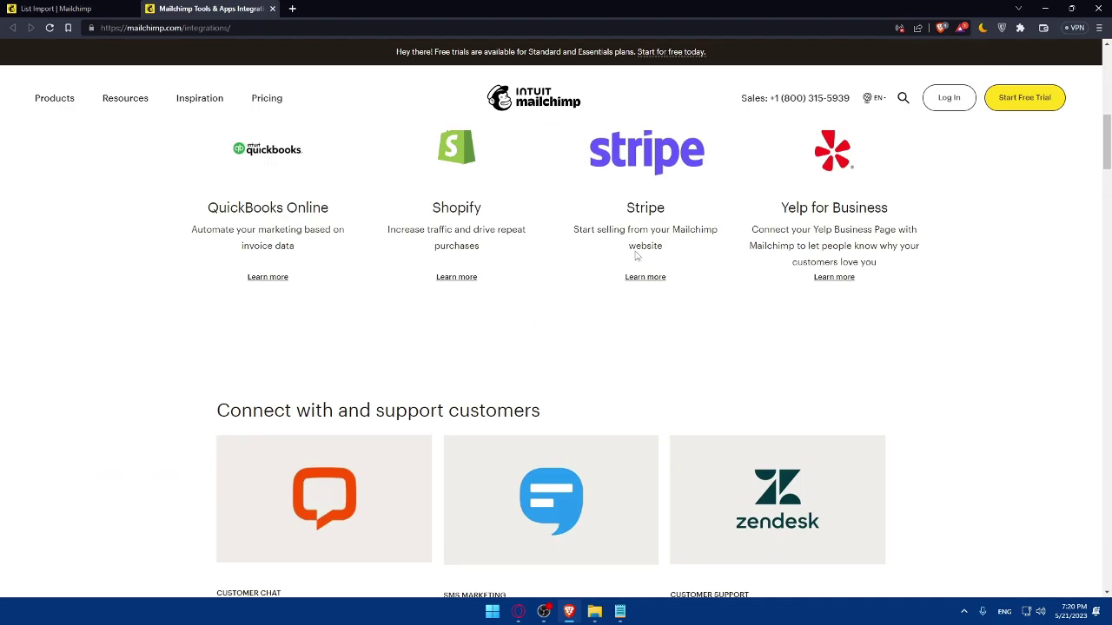
{"action": "scroll", "coordinate": [580, 289], "scroll_direction": "down", "scroll_amount": 1}
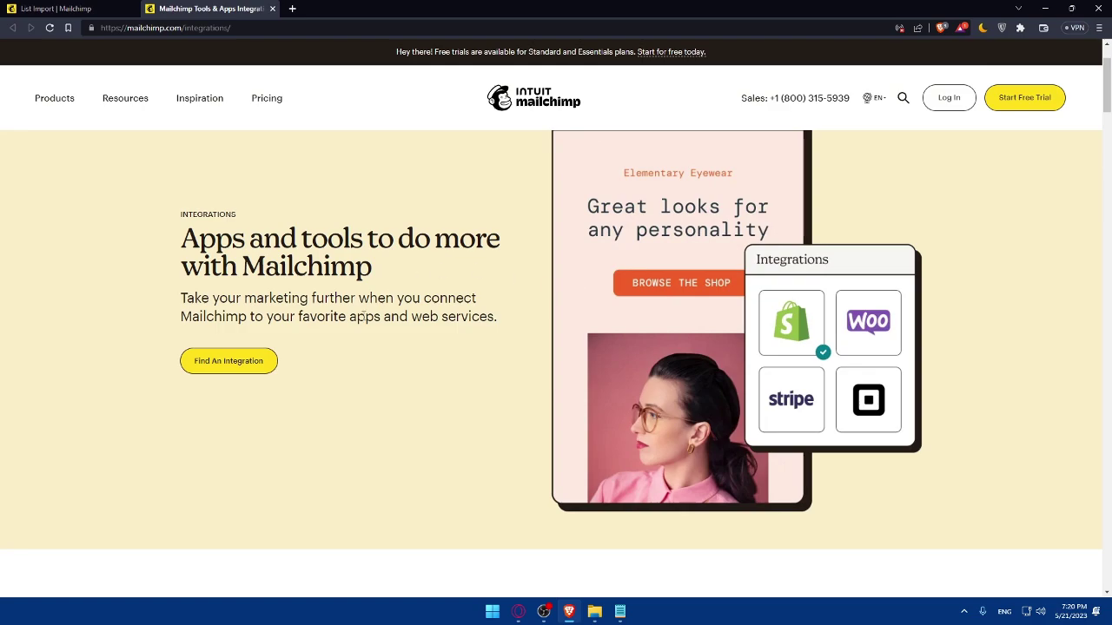
Step: Search the full integrations list for Webflow, then return to the contact import tab
{"action": "left_click", "coordinate": [248, 362]}
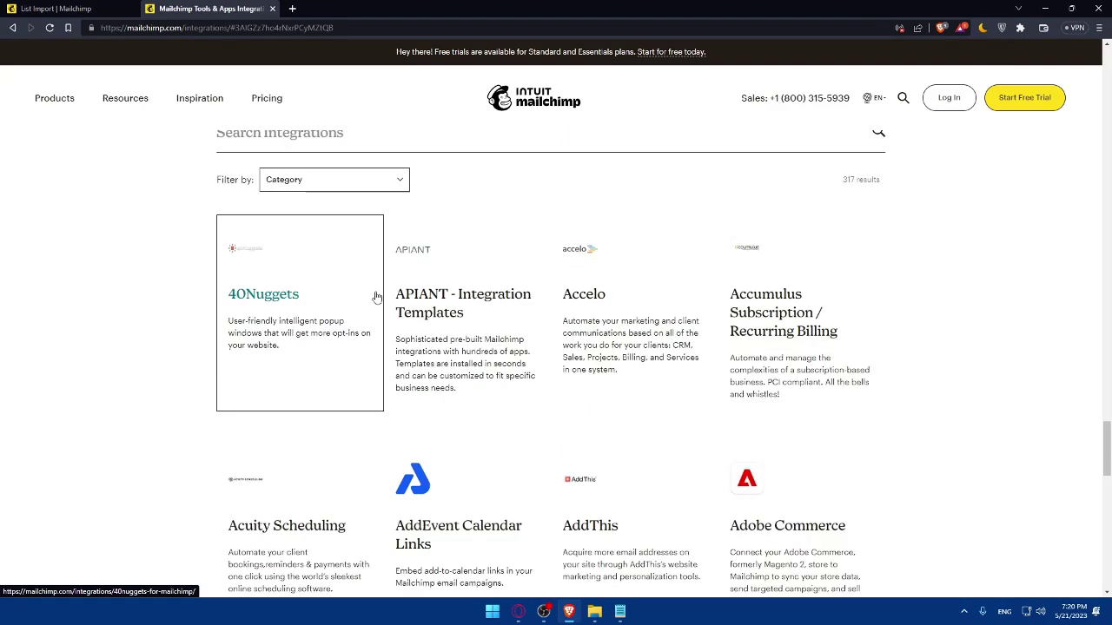
{"action": "left_click", "coordinate": [318, 135]}
{"action": "type", "text": "W"}
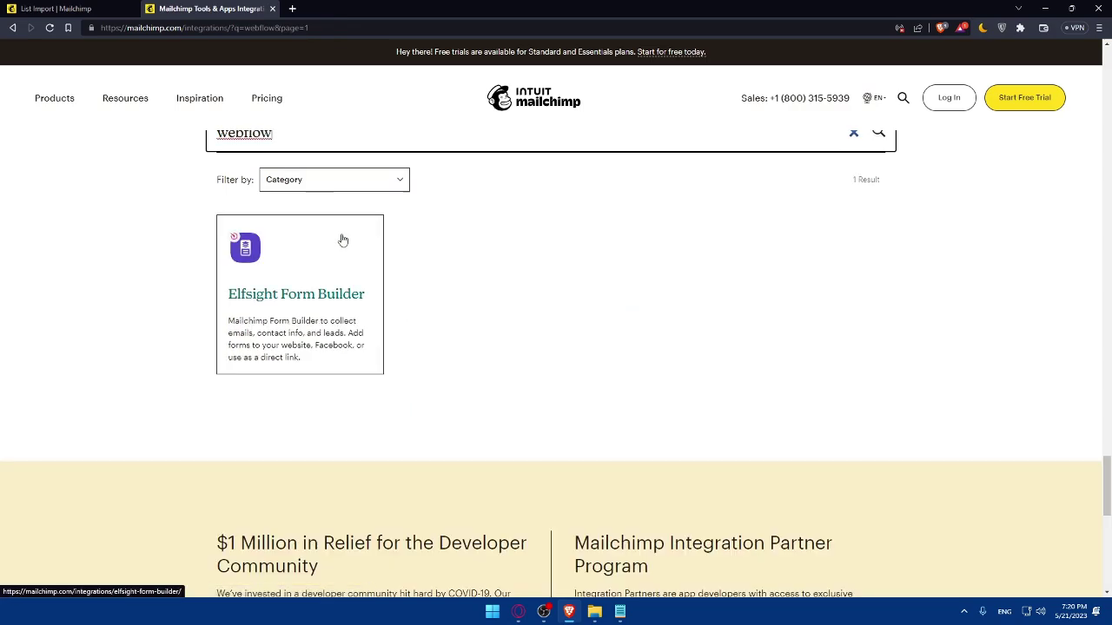
{"action": "scroll", "coordinate": [365, 303], "scroll_direction": "up", "scroll_amount": 5}
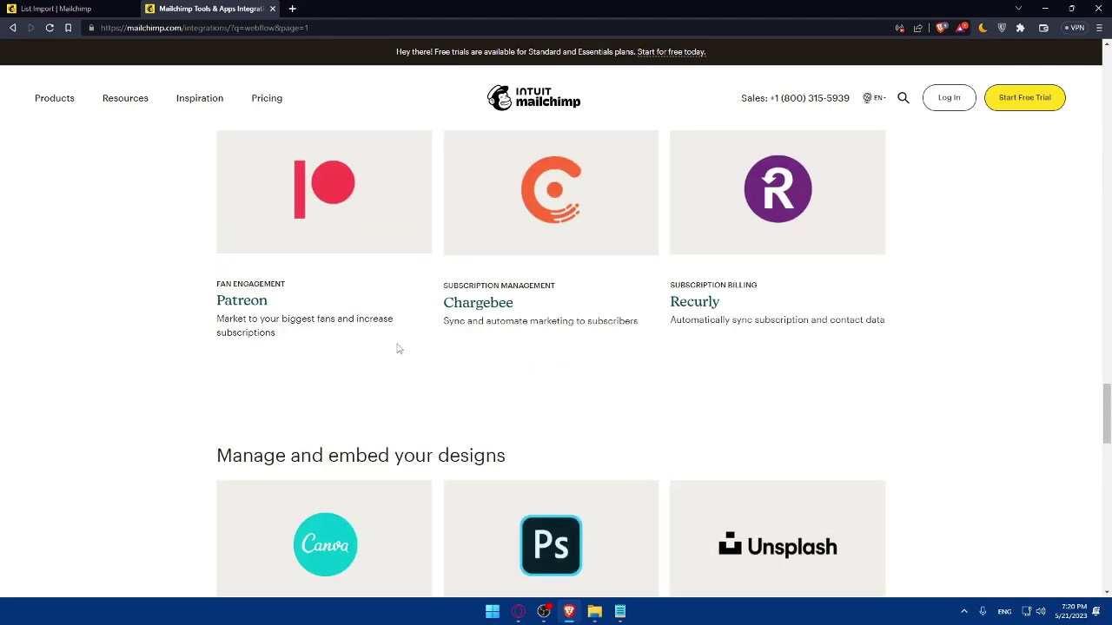
{"action": "scroll", "coordinate": [398, 348], "scroll_direction": "up", "scroll_amount": 1}
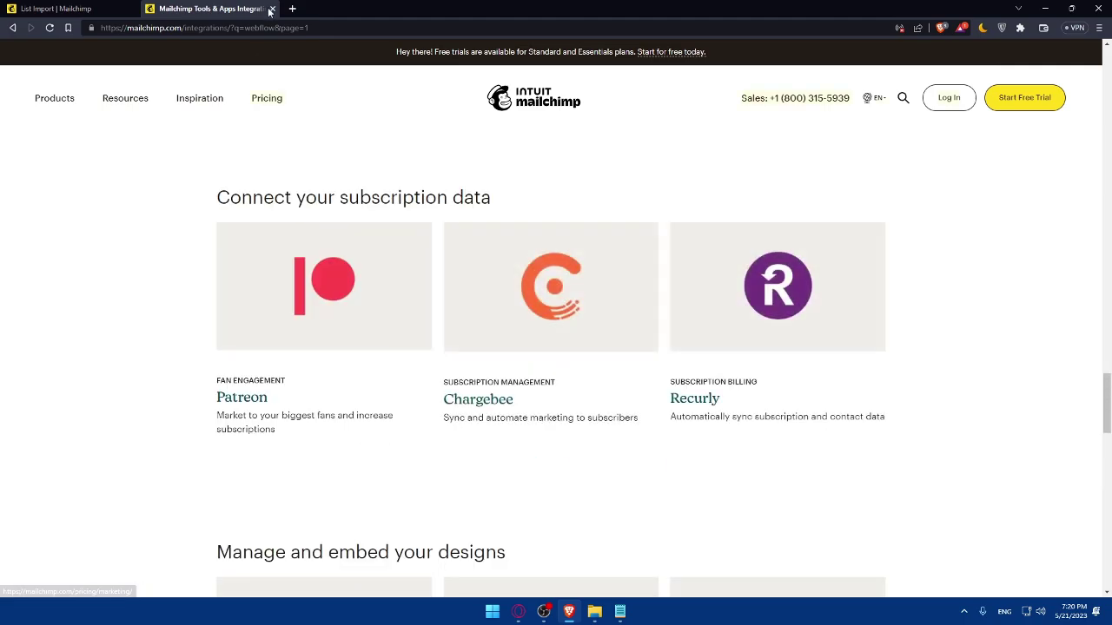
{"action": "key", "text": "ctrl+shift+Tab"}
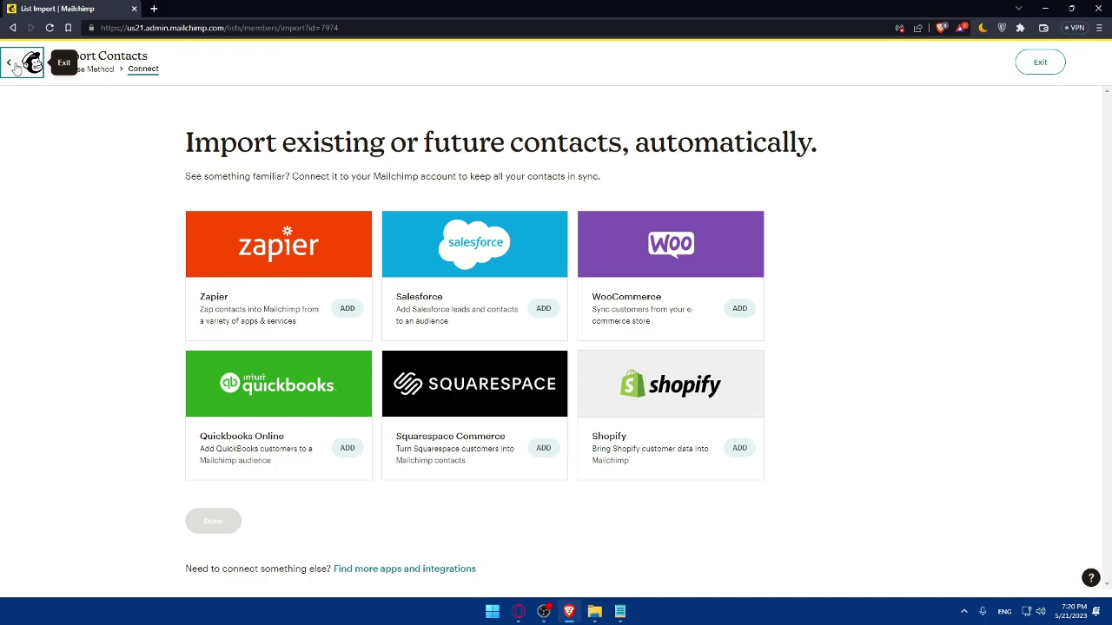
Step: Exit the contact import and reload All campaigns, showing the Untitled draft campaign
{"action": "left_click", "coordinate": [9, 62]}
{"action": "left_click", "coordinate": [611, 93]}
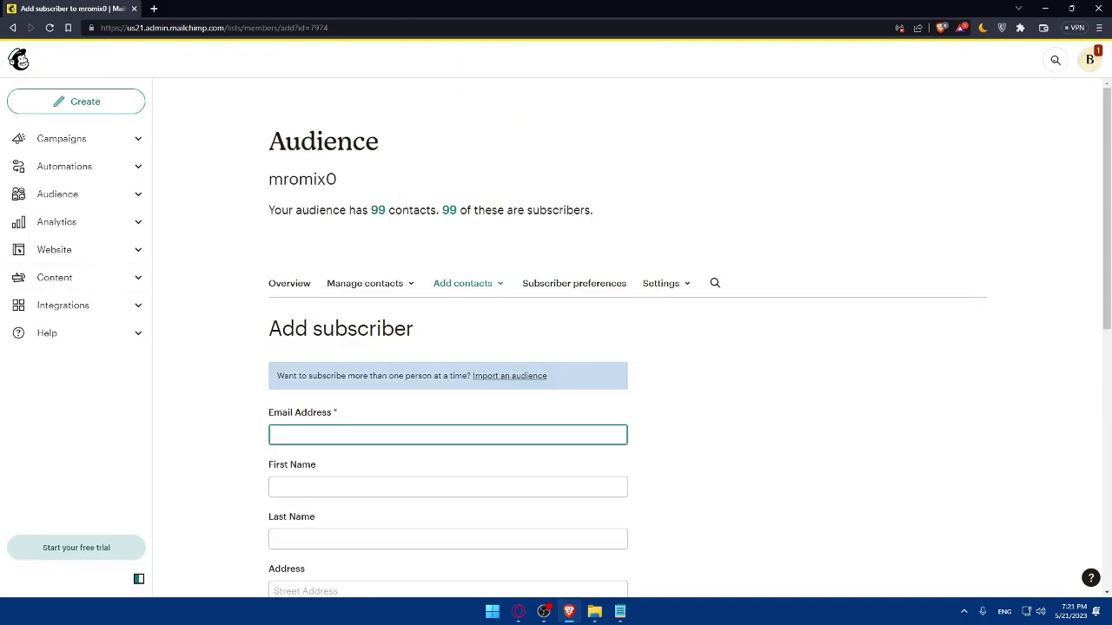
{"action": "left_click", "coordinate": [75, 141]}
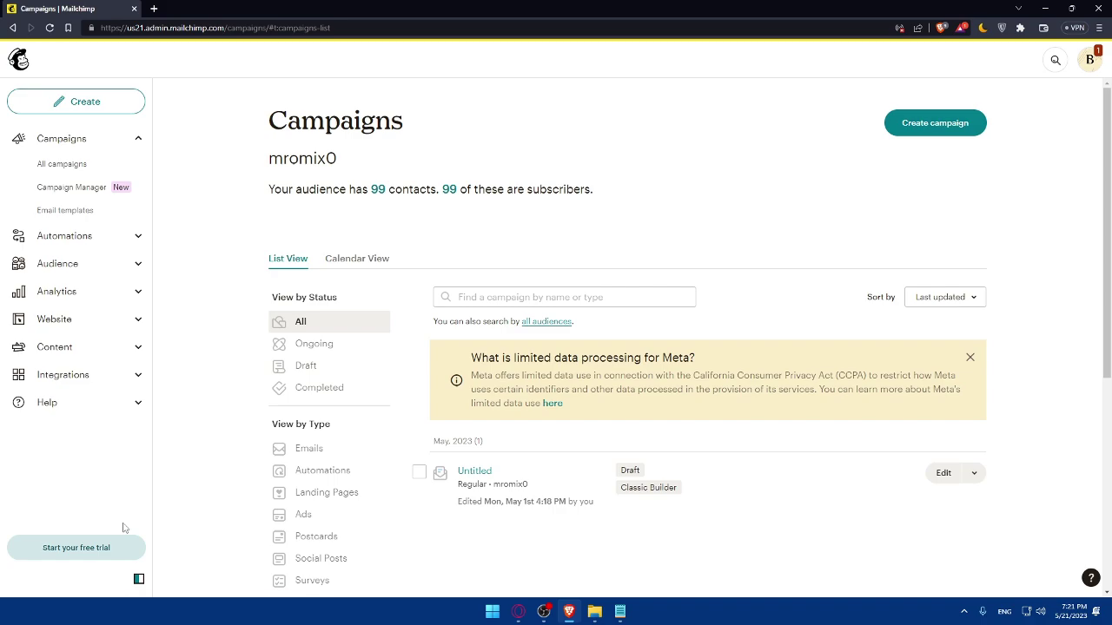
{"action": "left_click", "coordinate": [75, 144]}
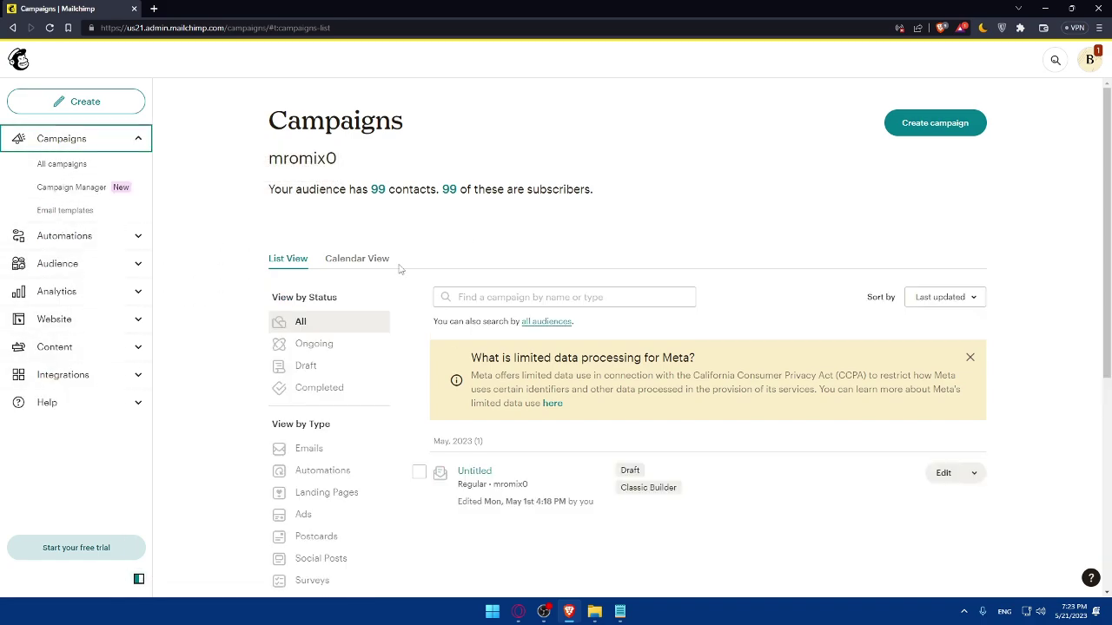
Step: Go to Profile > Extras > API keys and start creating a new API key
{"action": "left_click", "coordinate": [1090, 60]}
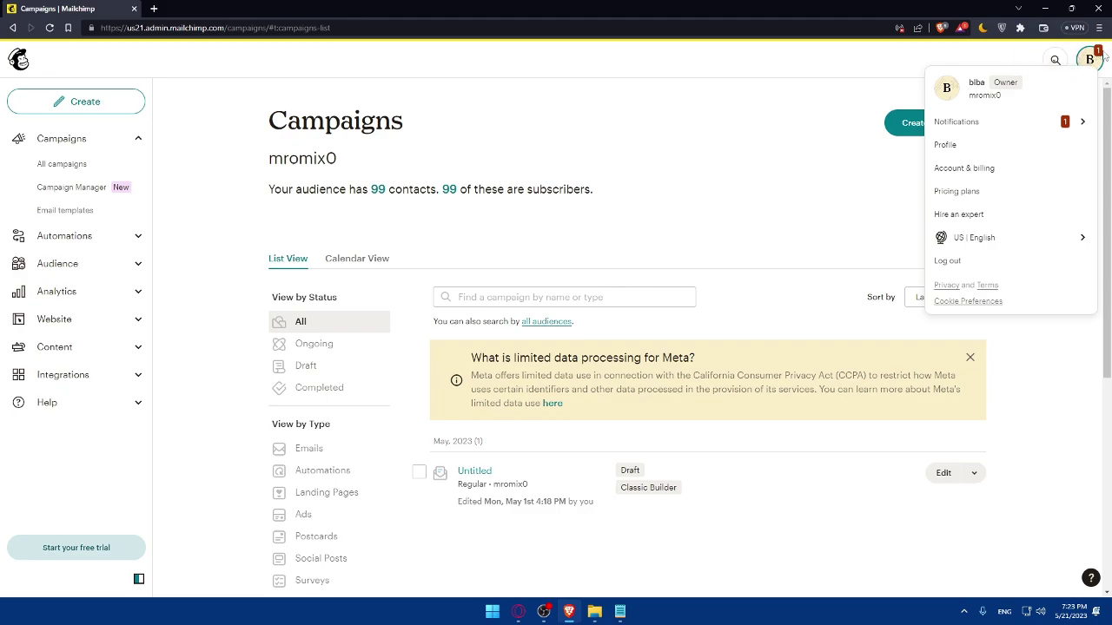
{"action": "left_click", "coordinate": [978, 146]}
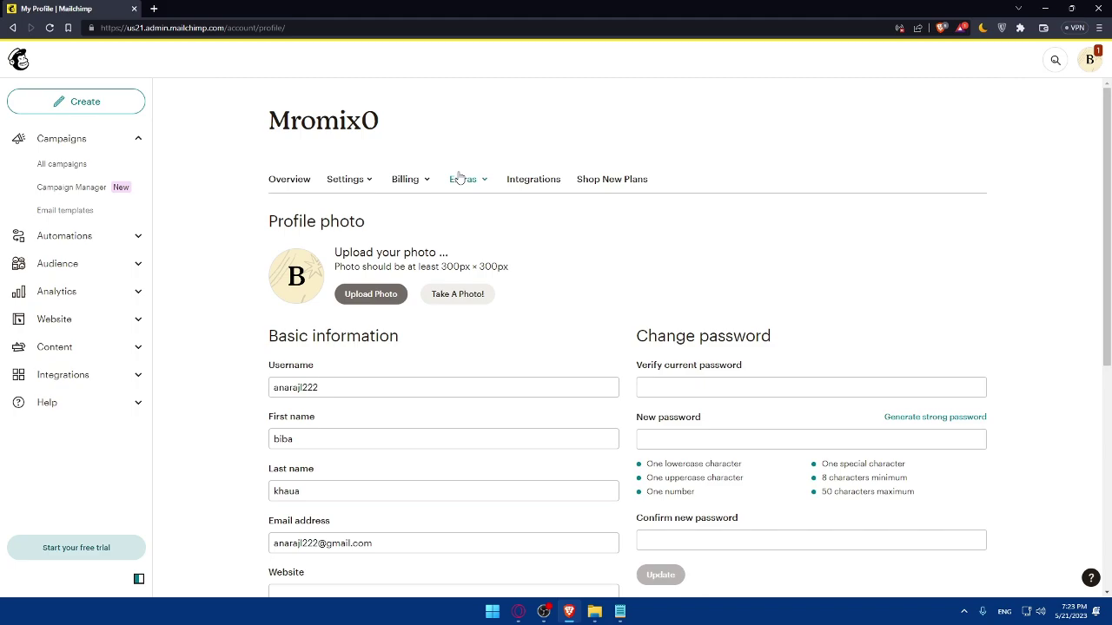
{"action": "left_click", "coordinate": [462, 179]}
{"action": "left_click", "coordinate": [470, 233]}
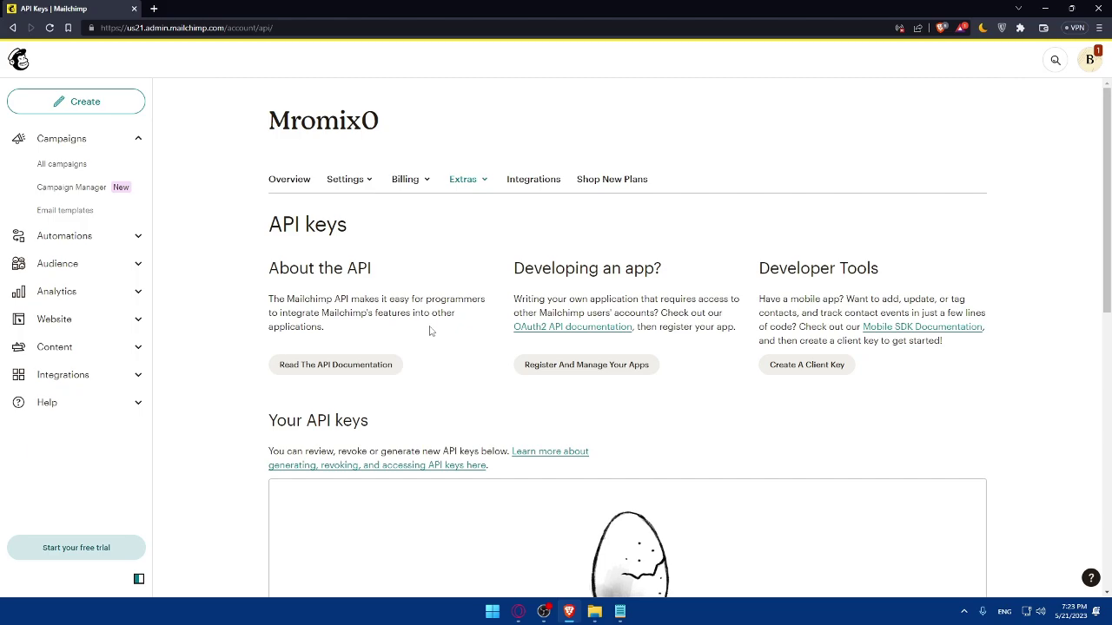
{"action": "scroll", "coordinate": [712, 370], "scroll_direction": "down", "scroll_amount": 3}
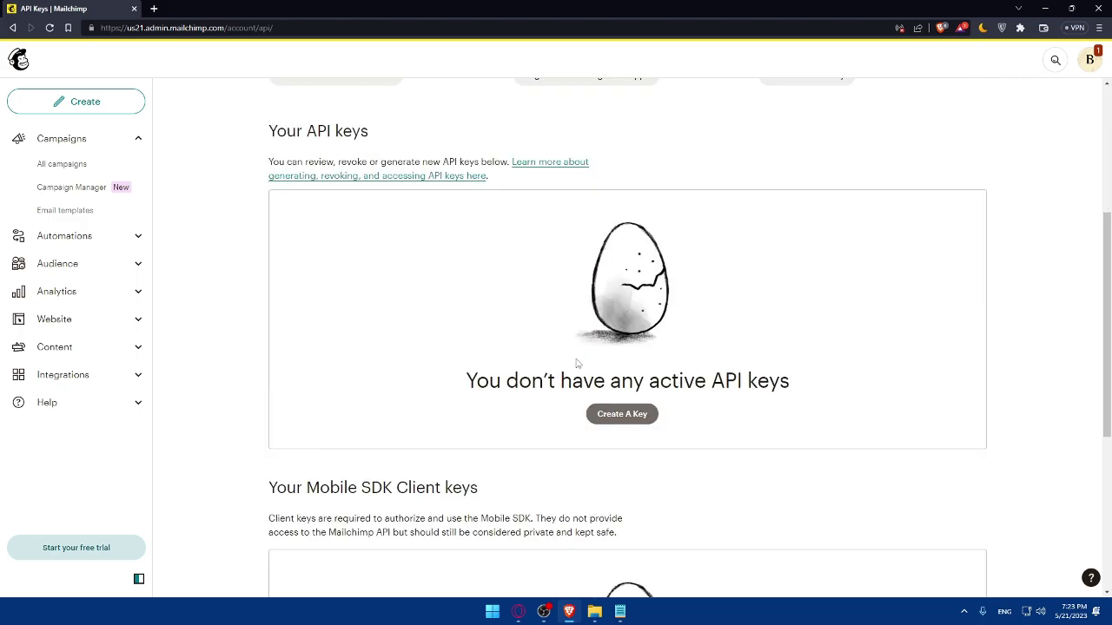
{"action": "left_click", "coordinate": [621, 414]}
Step: Open webflow.com in a new tab, reach the Dashboard, and open the starter site
{"action": "left_click", "coordinate": [152, 8]}
{"action": "type", "text": "webflo"}
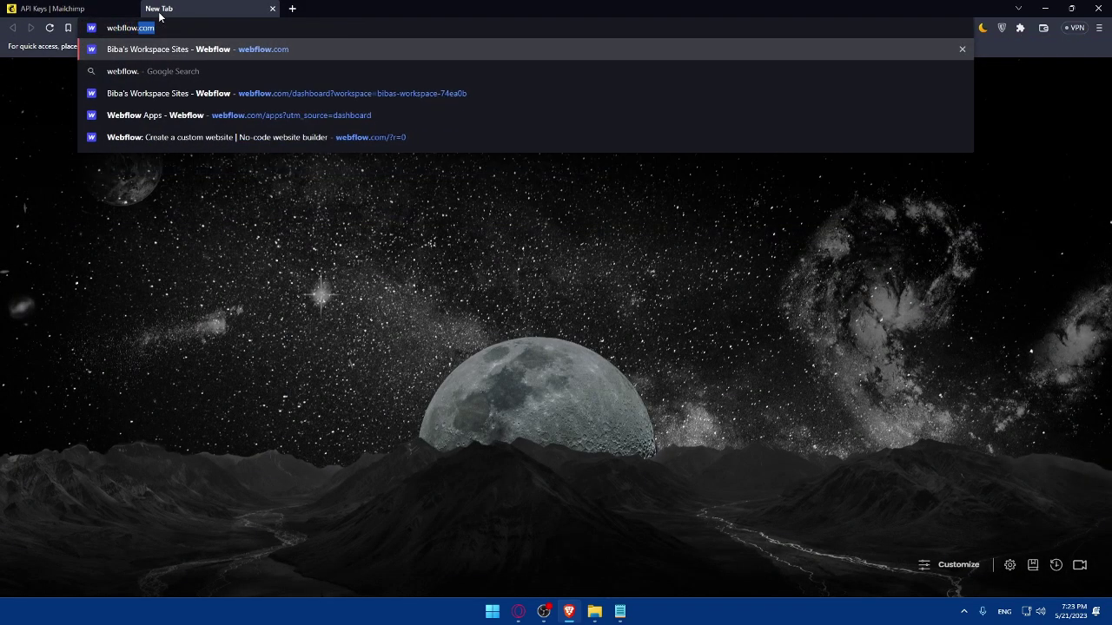
{"action": "type", "text": "w.com/"}
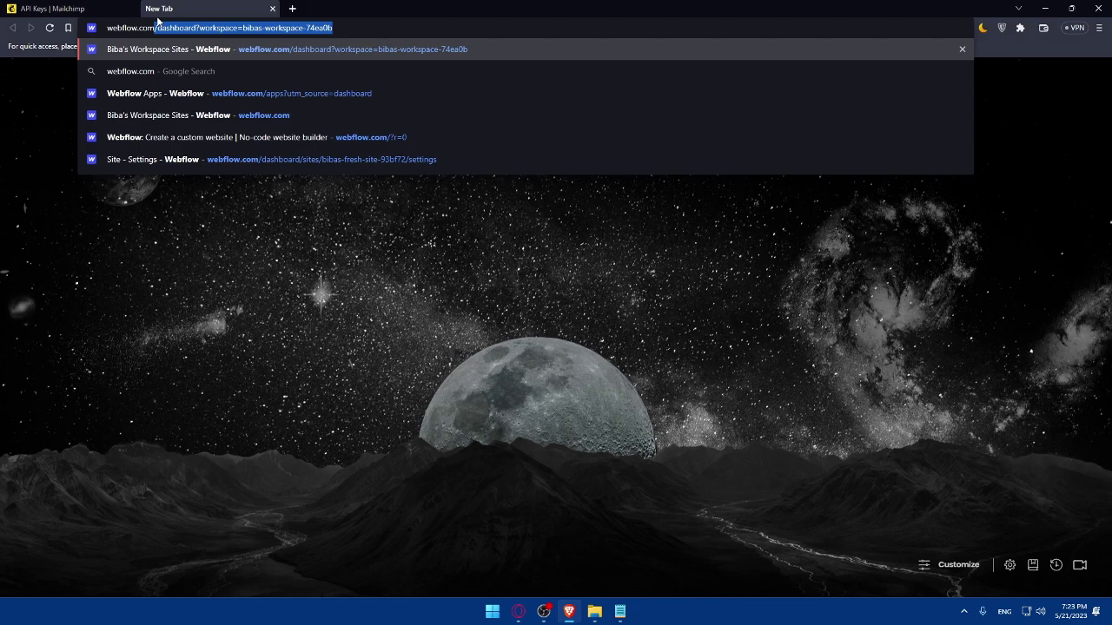
{"action": "key", "text": "Delete"}
{"action": "key", "text": "Return"}
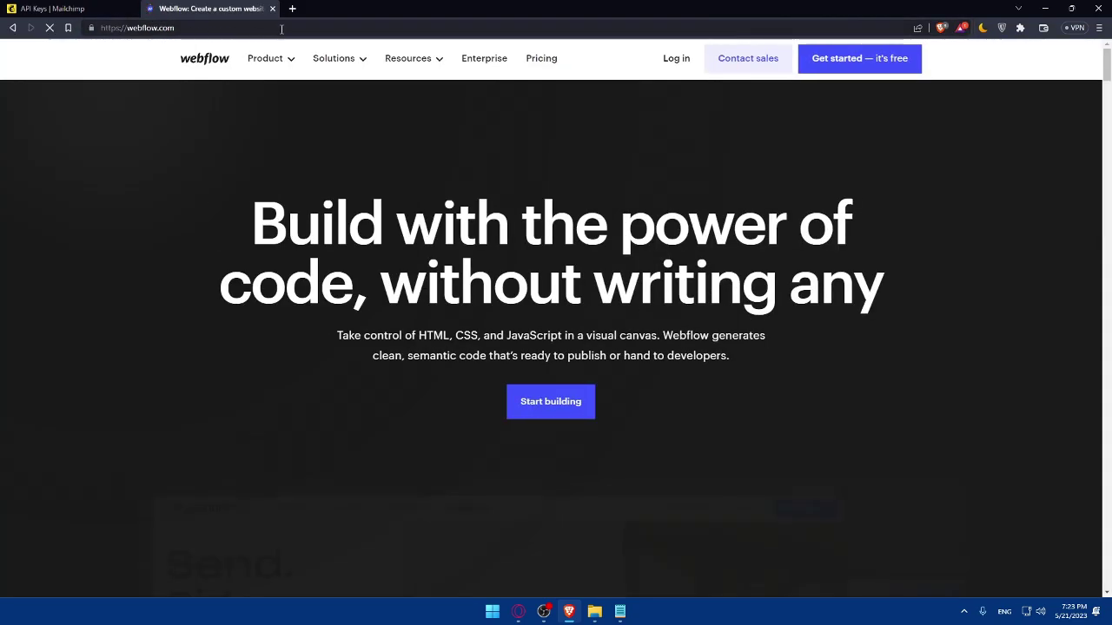
{"action": "left_click", "coordinate": [669, 59]}
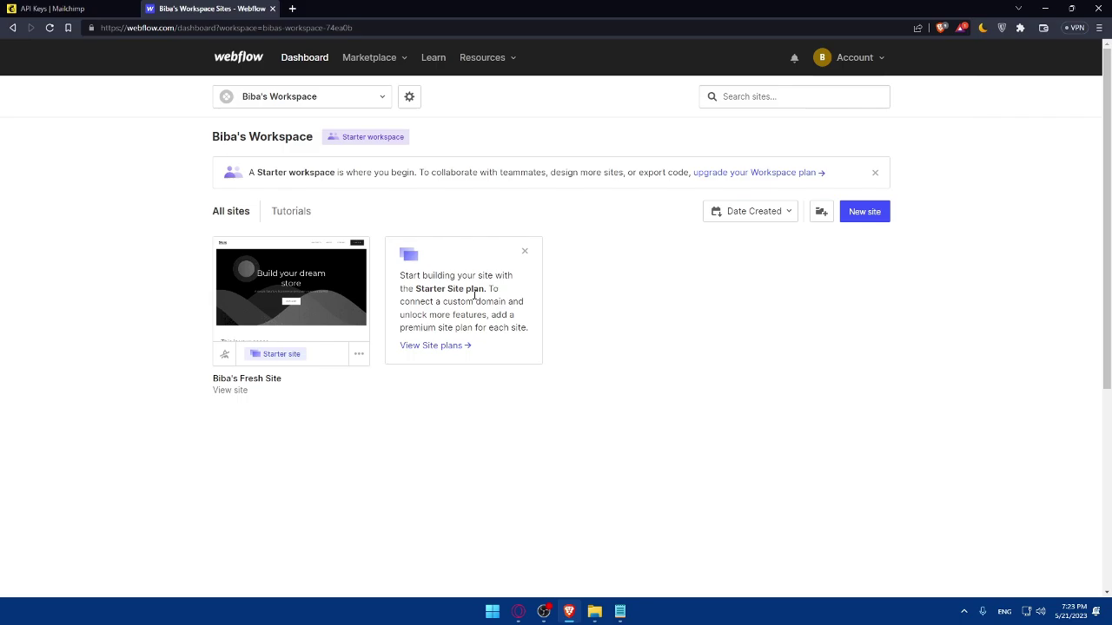
{"action": "left_click", "coordinate": [309, 288]}
Step: Open Webflow University's Integrations page in a new tab and search it for mailchimp
{"action": "left_click", "coordinate": [295, 8]}
{"action": "type", "text": "un"}
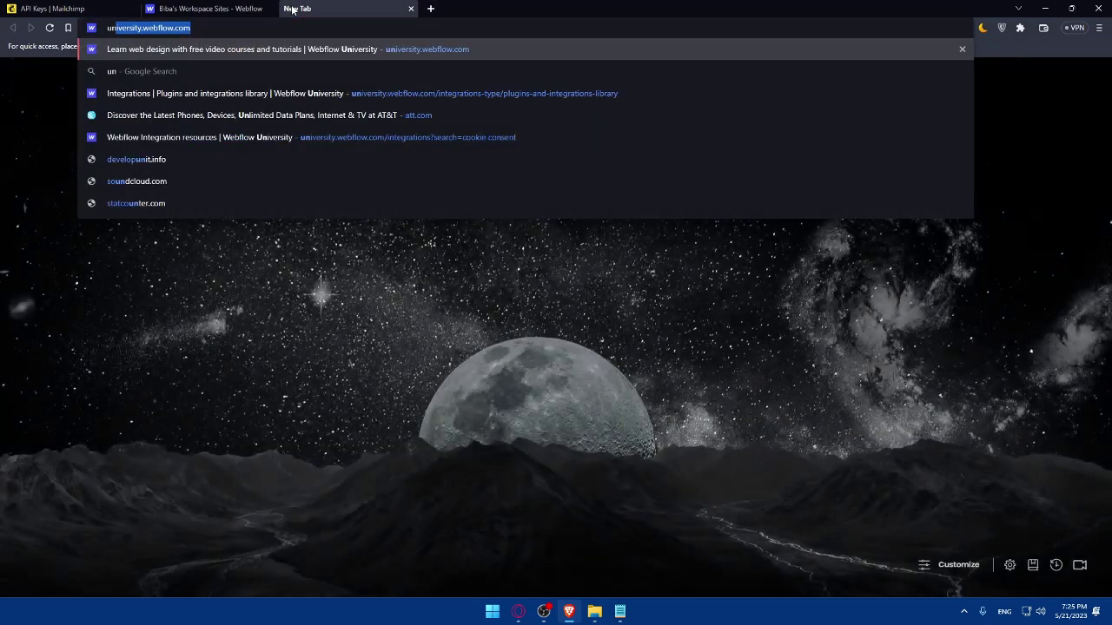
{"action": "type", "text": "iversit"}
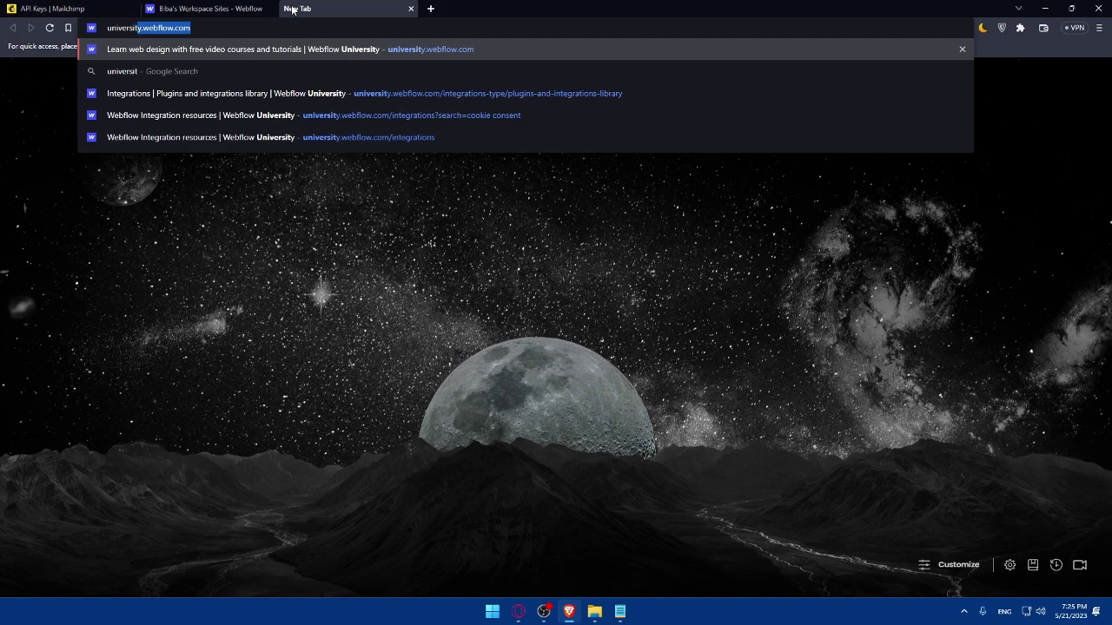
{"action": "type", "text": "y.webflow.c"}
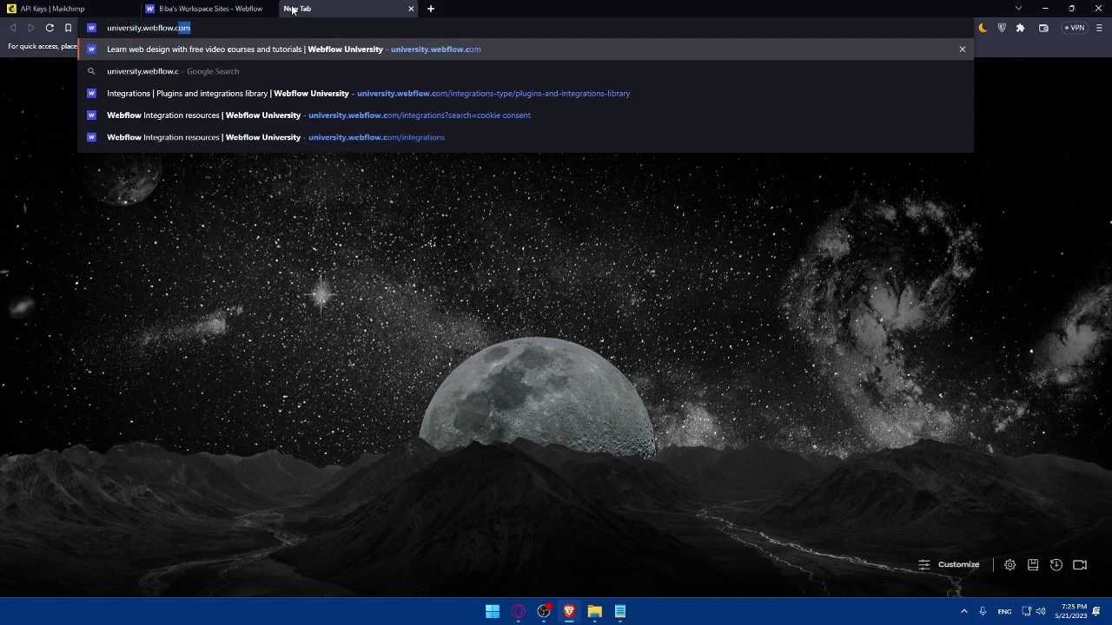
{"action": "key", "text": "Return"}
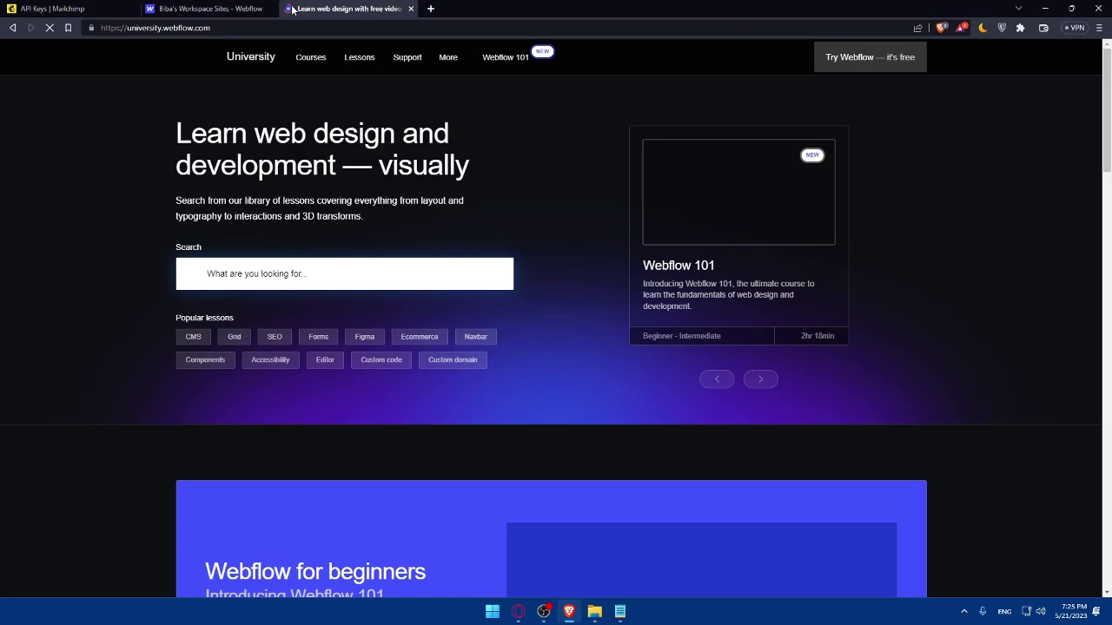
{"action": "left_click", "coordinate": [451, 54]}
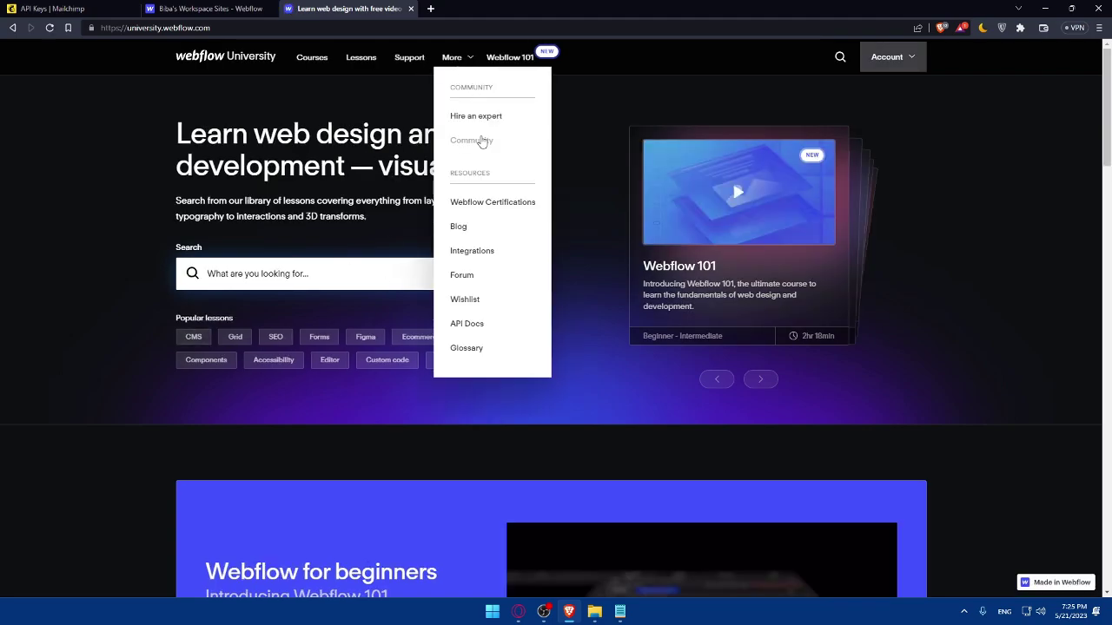
{"action": "left_click", "coordinate": [500, 255]}
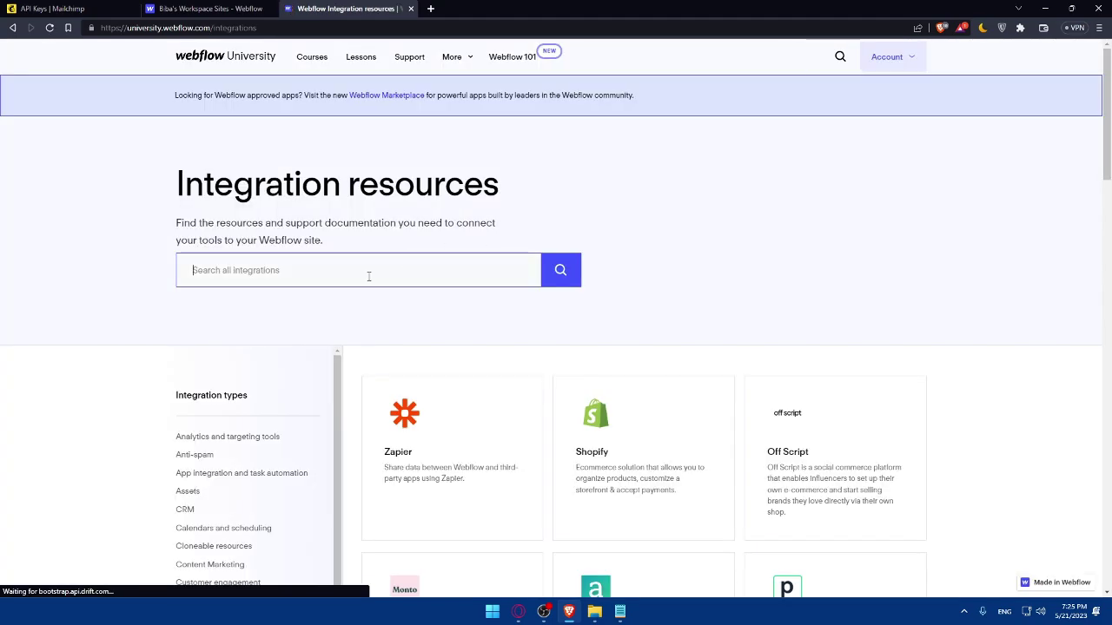
{"action": "type", "text": "mailcham"}
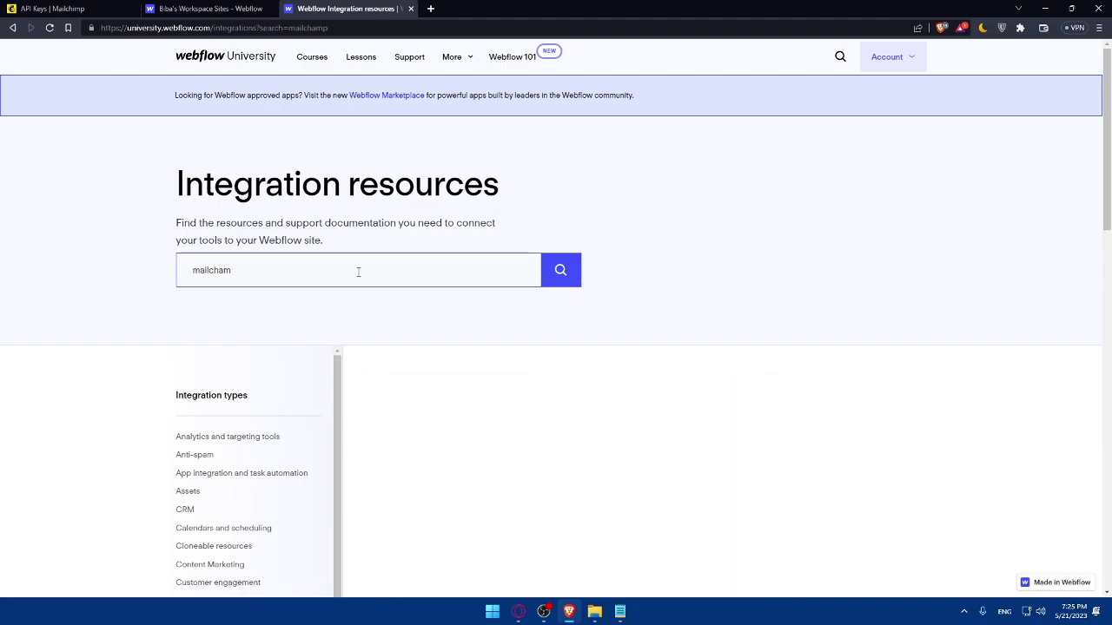
{"action": "type", "text": "pimp"}
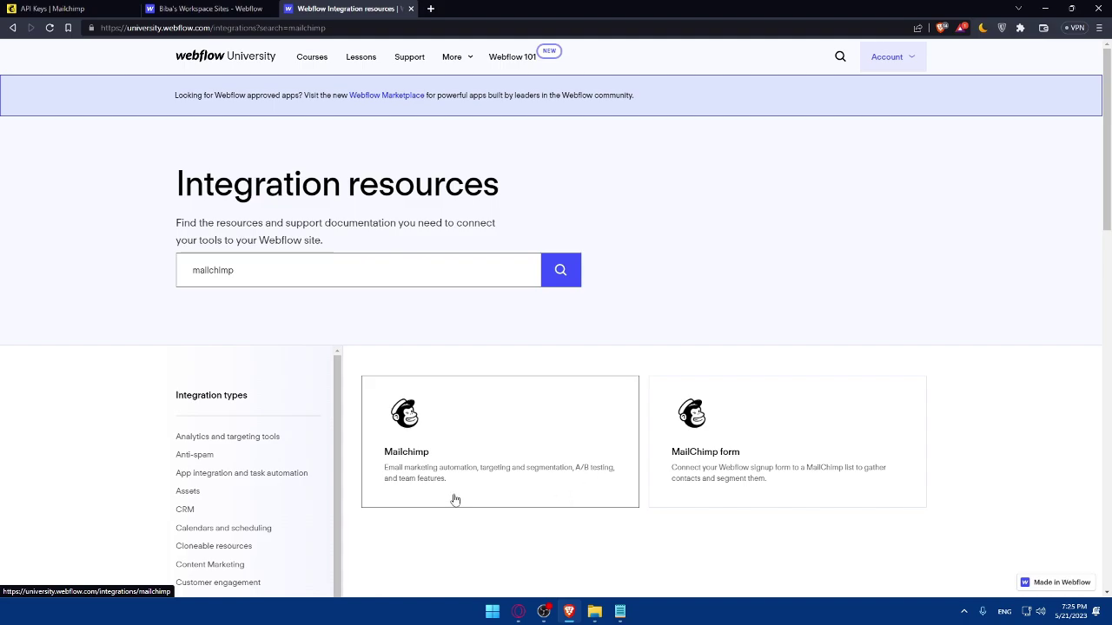
Step: Open the Mailchimp integration details and briefly visit Mailchimp's website
{"action": "left_click", "coordinate": [496, 451]}
{"action": "left_click", "coordinate": [515, 296]}
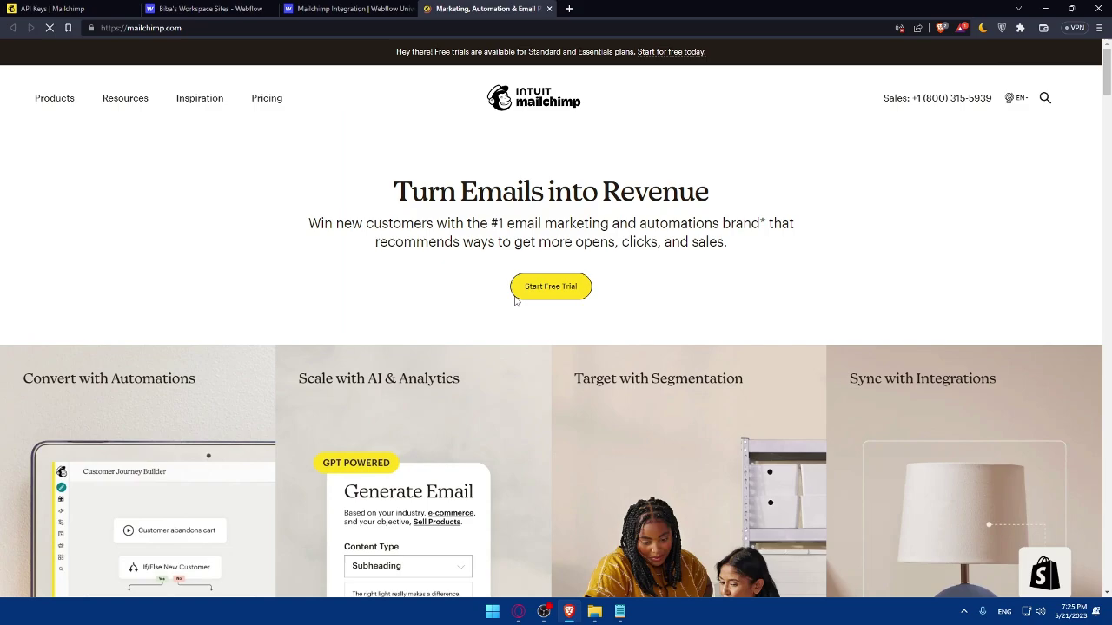
{"action": "left_click", "coordinate": [549, 9]}
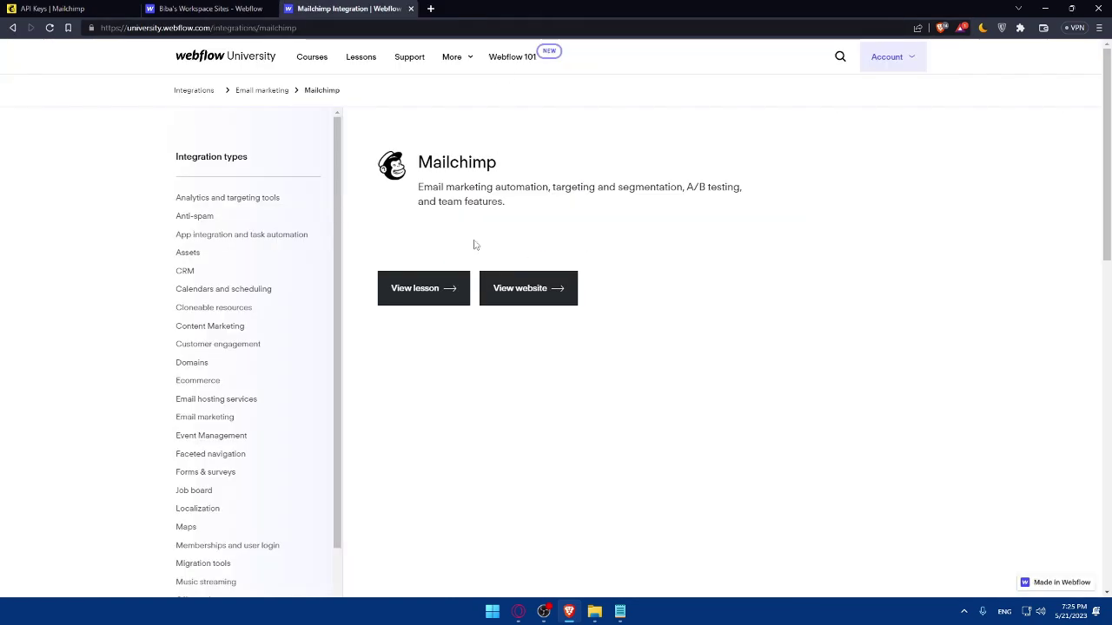
Step: Read the MailChimp form integration guide in a new tab, then return to the mailchimp search results
{"action": "left_click", "coordinate": [434, 289]}
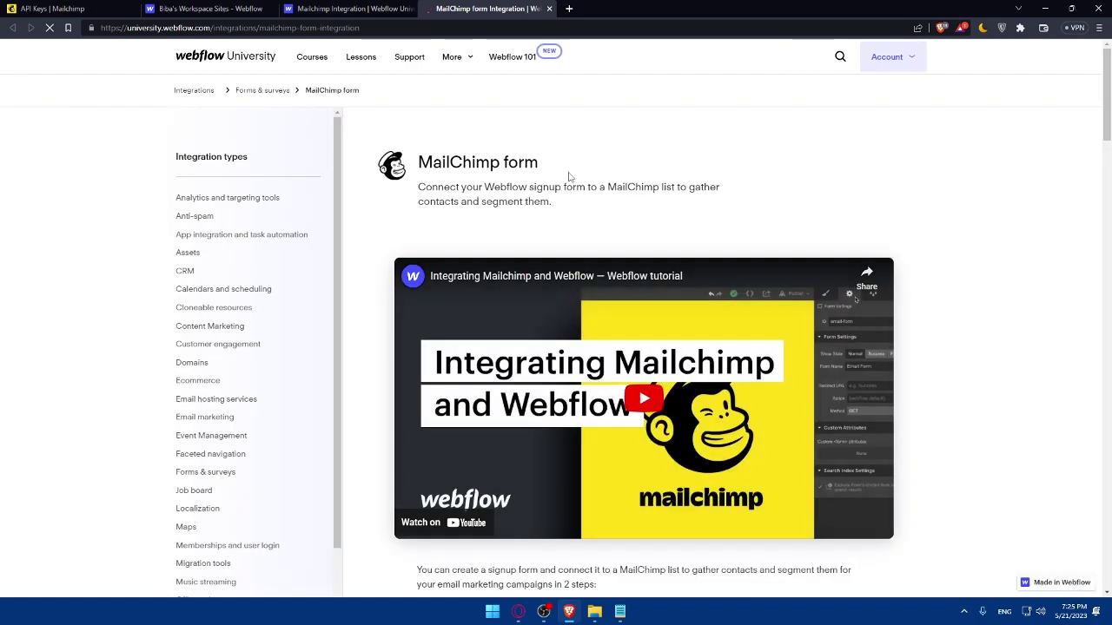
{"action": "scroll", "coordinate": [568, 177], "scroll_direction": "down", "scroll_amount": 2}
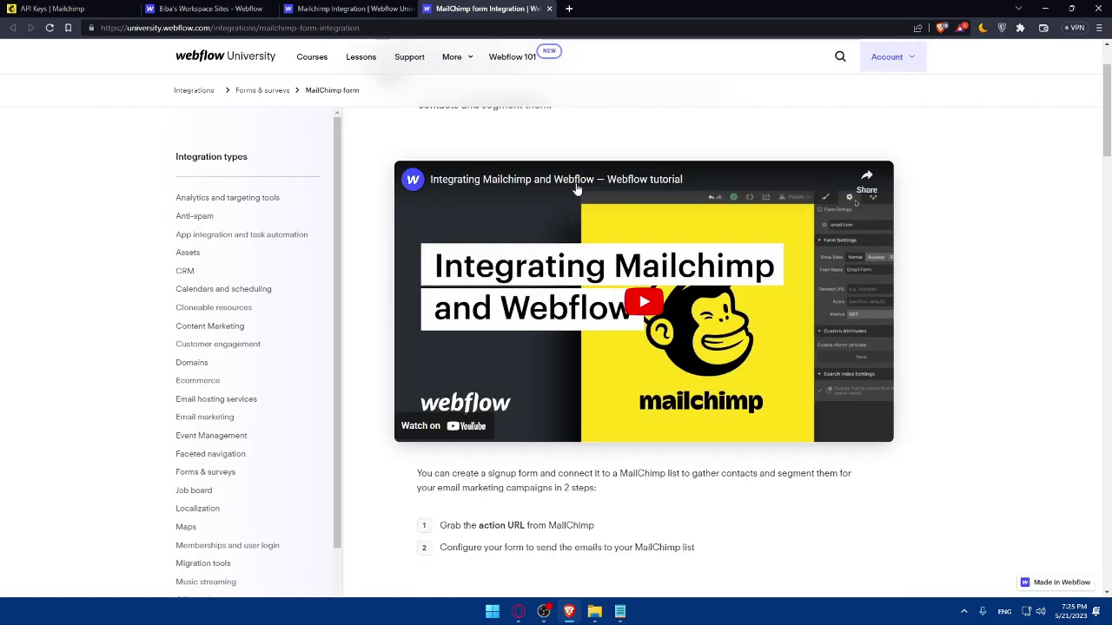
{"action": "scroll", "coordinate": [584, 195], "scroll_direction": "down", "scroll_amount": 7}
{"action": "scroll", "coordinate": [584, 201], "scroll_direction": "down", "scroll_amount": 4}
{"action": "scroll", "coordinate": [584, 202], "scroll_direction": "up", "scroll_amount": 3}
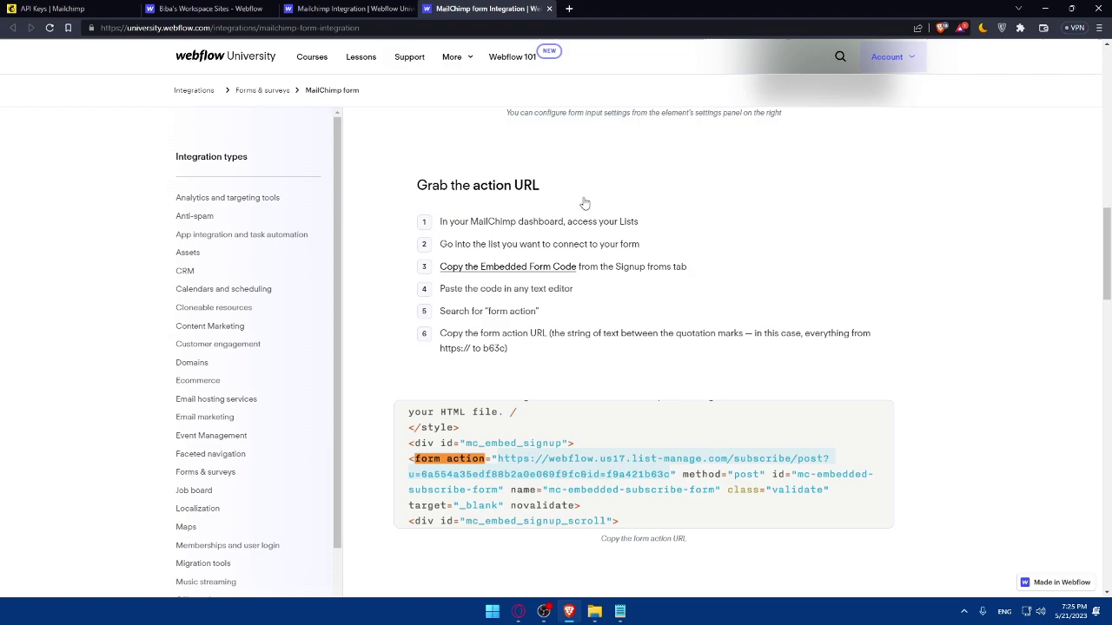
{"action": "scroll", "coordinate": [584, 201], "scroll_direction": "up", "scroll_amount": 1}
{"action": "scroll", "coordinate": [586, 208], "scroll_direction": "down", "scroll_amount": 1}
{"action": "scroll", "coordinate": [586, 209], "scroll_direction": "down", "scroll_amount": 7}
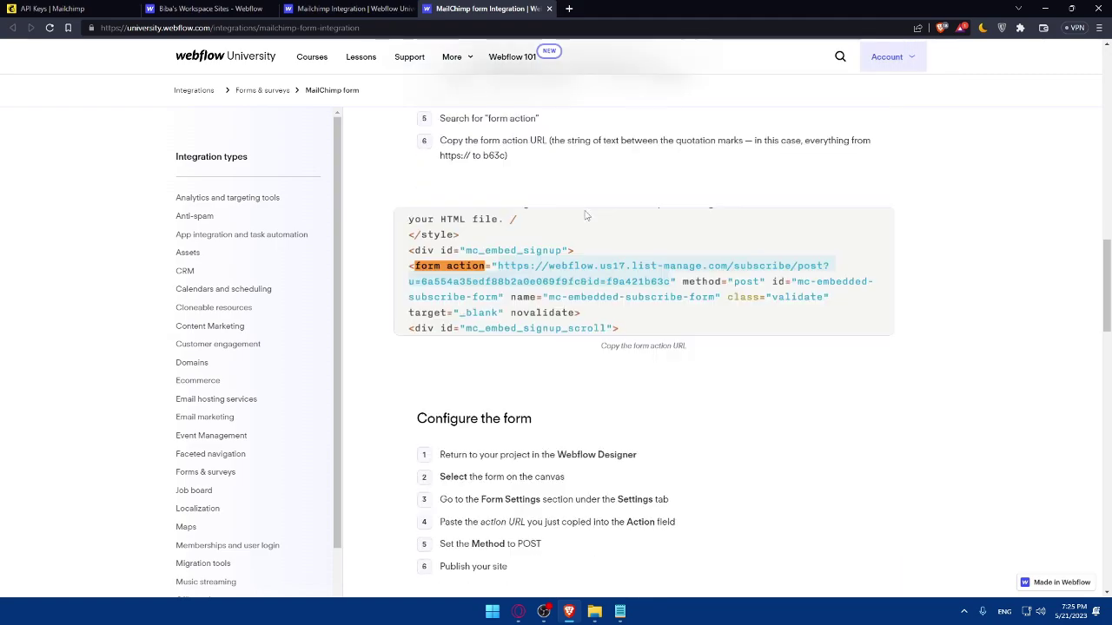
{"action": "scroll", "coordinate": [570, 247], "scroll_direction": "down", "scroll_amount": 6}
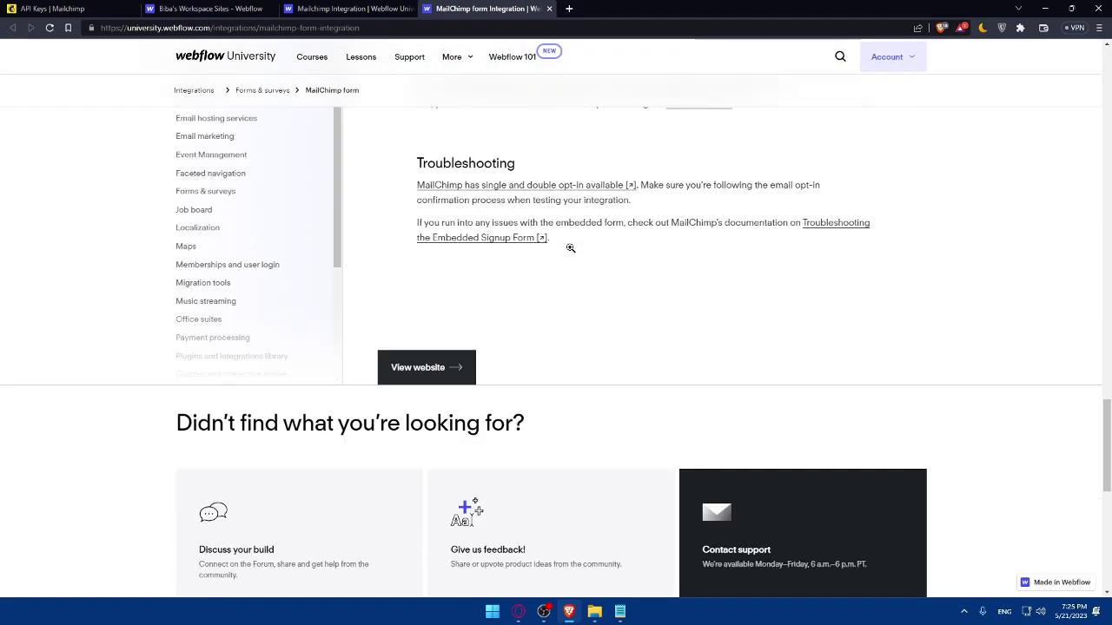
{"action": "scroll", "coordinate": [572, 296], "scroll_direction": "up", "scroll_amount": 2}
{"action": "scroll", "coordinate": [563, 332], "scroll_direction": "up", "scroll_amount": 8}
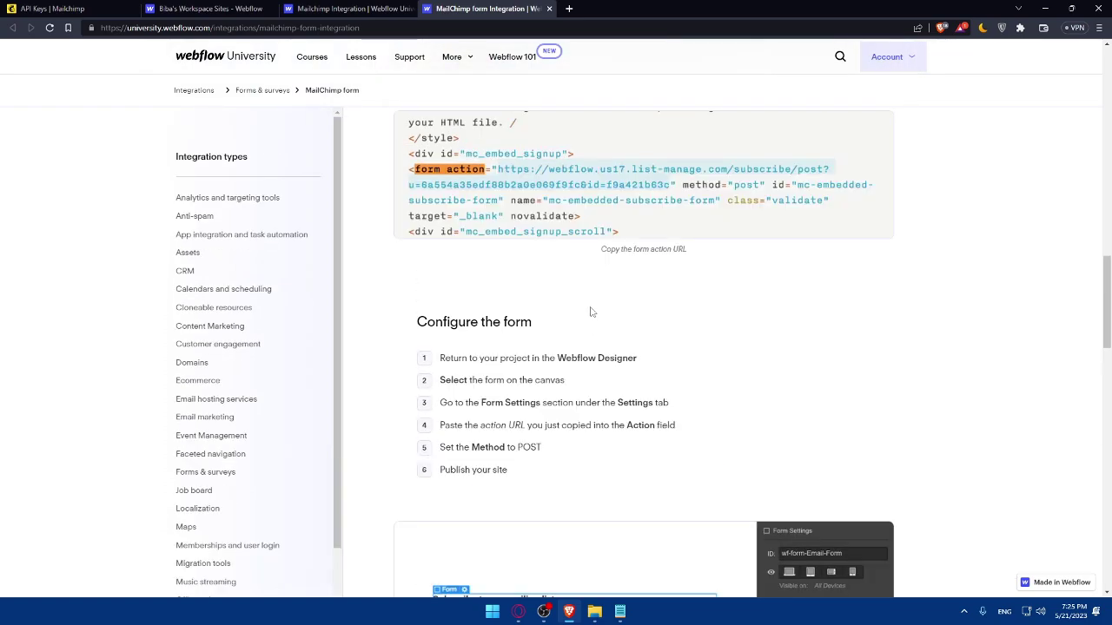
{"action": "scroll", "coordinate": [590, 310], "scroll_direction": "down", "scroll_amount": 6}
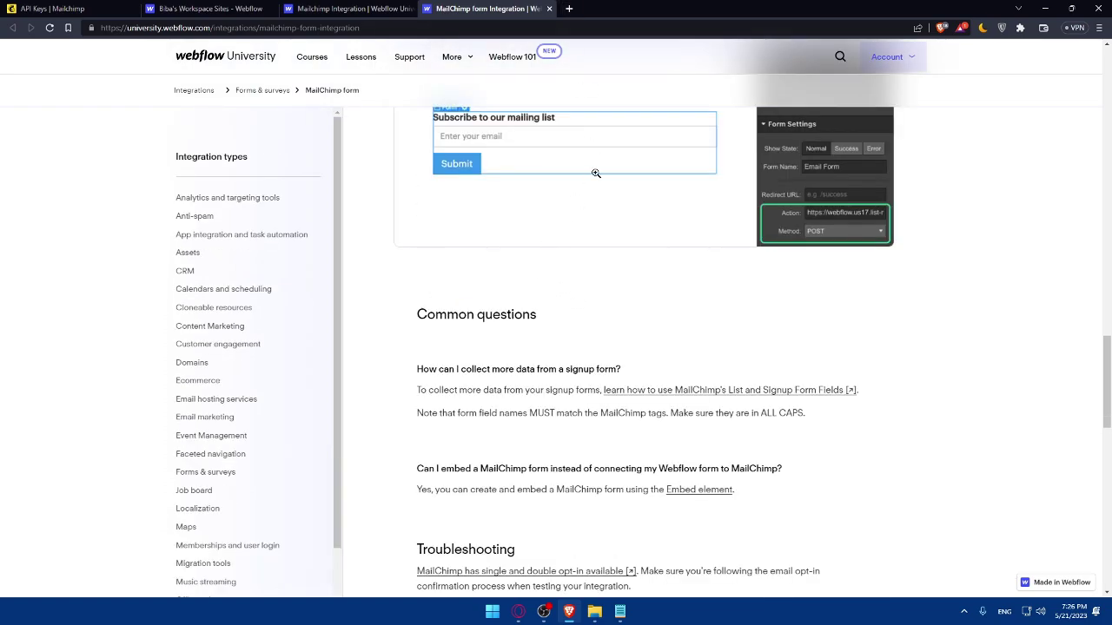
{"action": "left_click", "coordinate": [361, 8]}
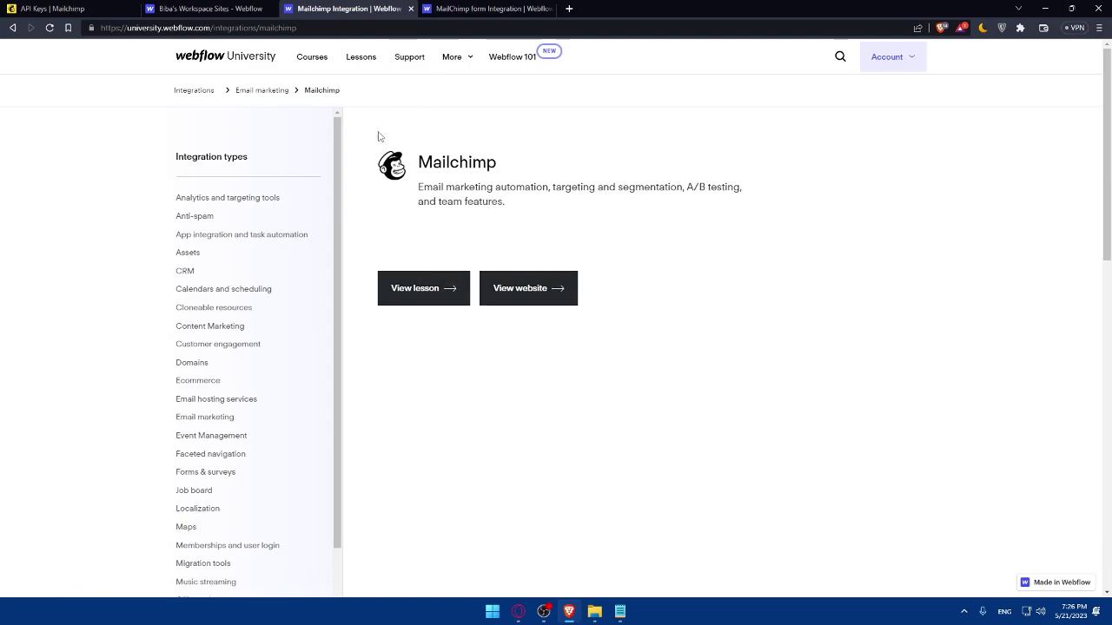
{"action": "key", "text": "alt+Left"}
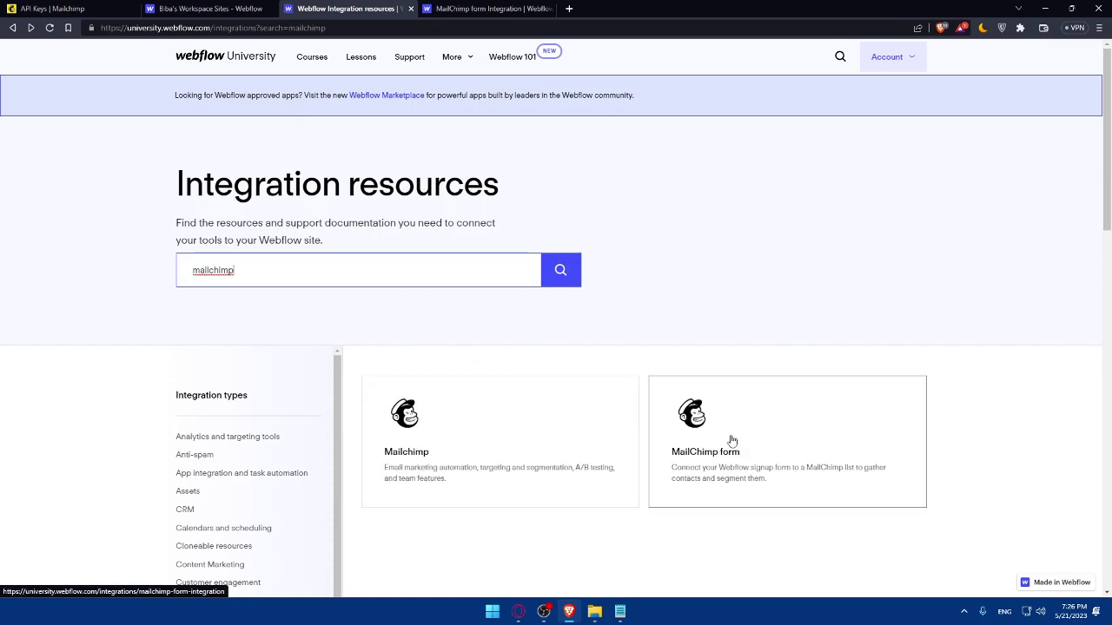
Step: Open the MailChimp form card and read down to the Grab the action URL section and code sample
{"action": "left_click", "coordinate": [730, 442]}
{"action": "scroll", "coordinate": [632, 327], "scroll_direction": "down", "scroll_amount": 3}
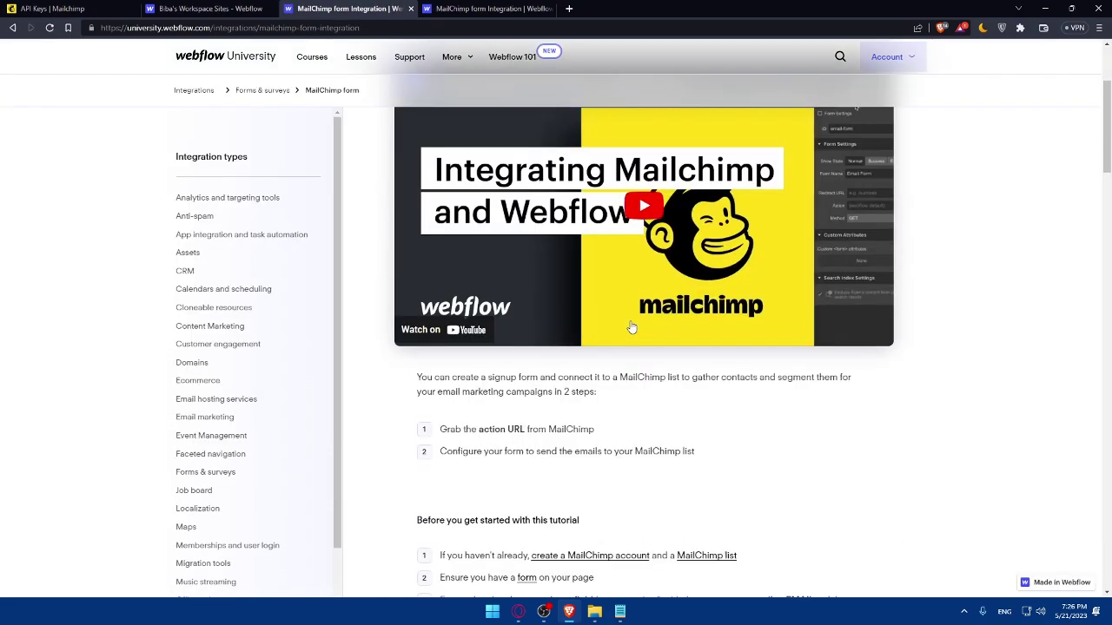
{"action": "scroll", "coordinate": [631, 327], "scroll_direction": "down", "scroll_amount": 4}
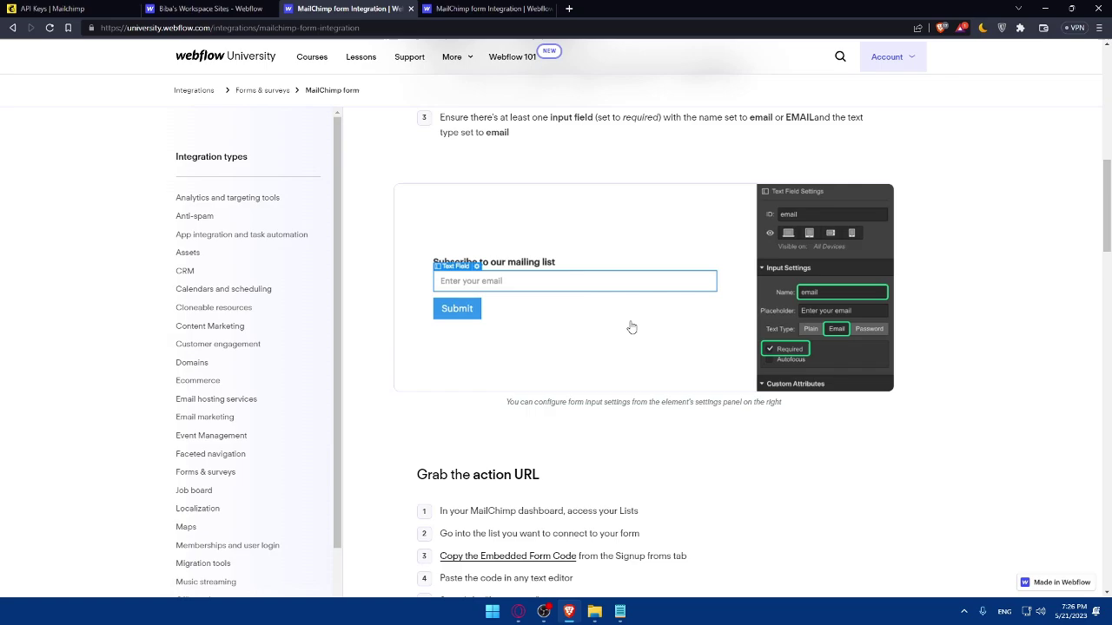
{"action": "scroll", "coordinate": [631, 327], "scroll_direction": "down", "scroll_amount": 2}
{"action": "scroll", "coordinate": [631, 327], "scroll_direction": "up", "scroll_amount": 10}
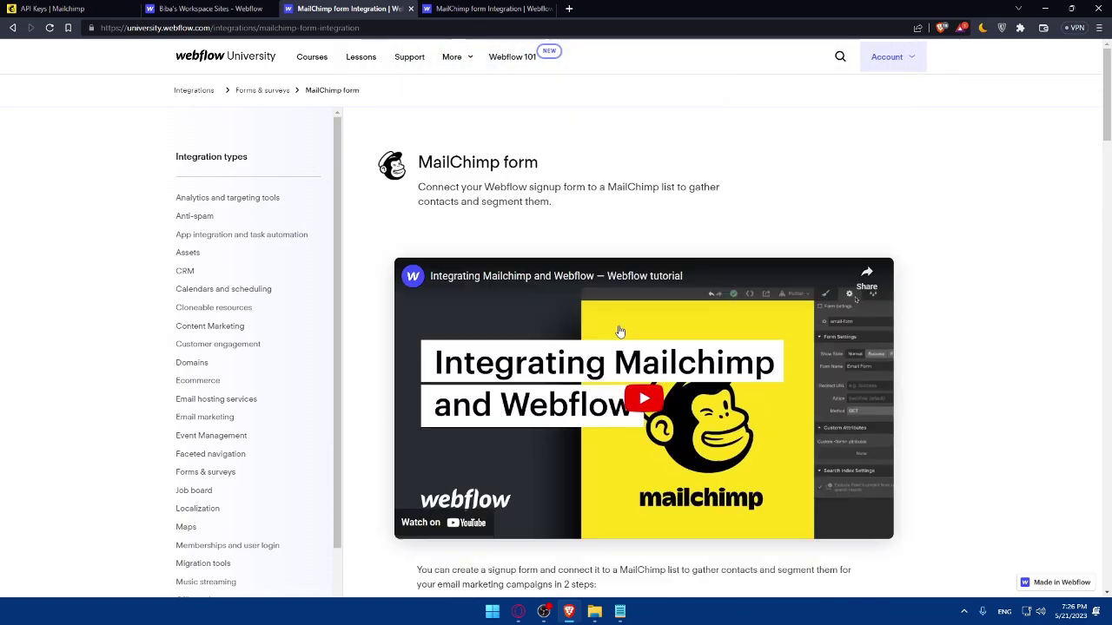
{"action": "scroll", "coordinate": [445, 248], "scroll_direction": "down", "scroll_amount": 2}
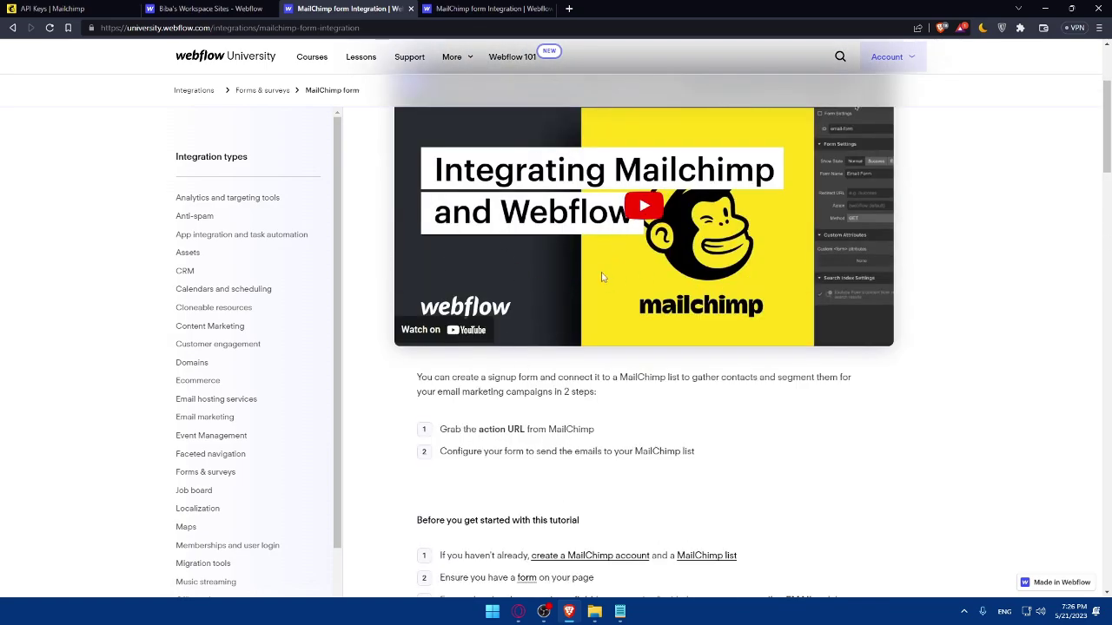
{"action": "scroll", "coordinate": [605, 278], "scroll_direction": "down", "scroll_amount": 1}
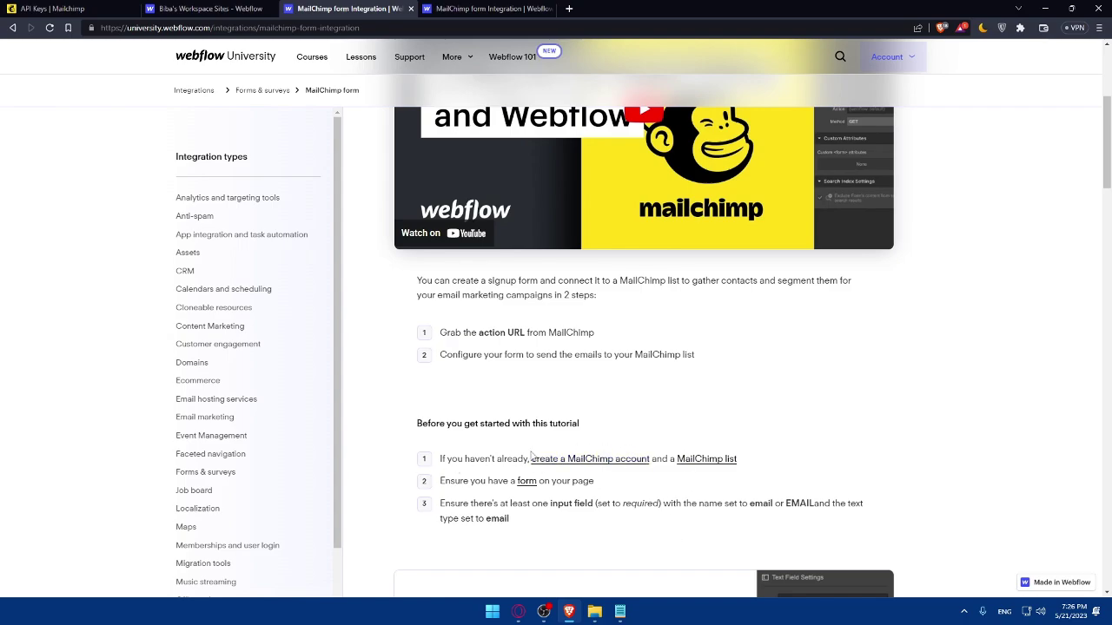
{"action": "scroll", "coordinate": [532, 455], "scroll_direction": "down", "scroll_amount": 1}
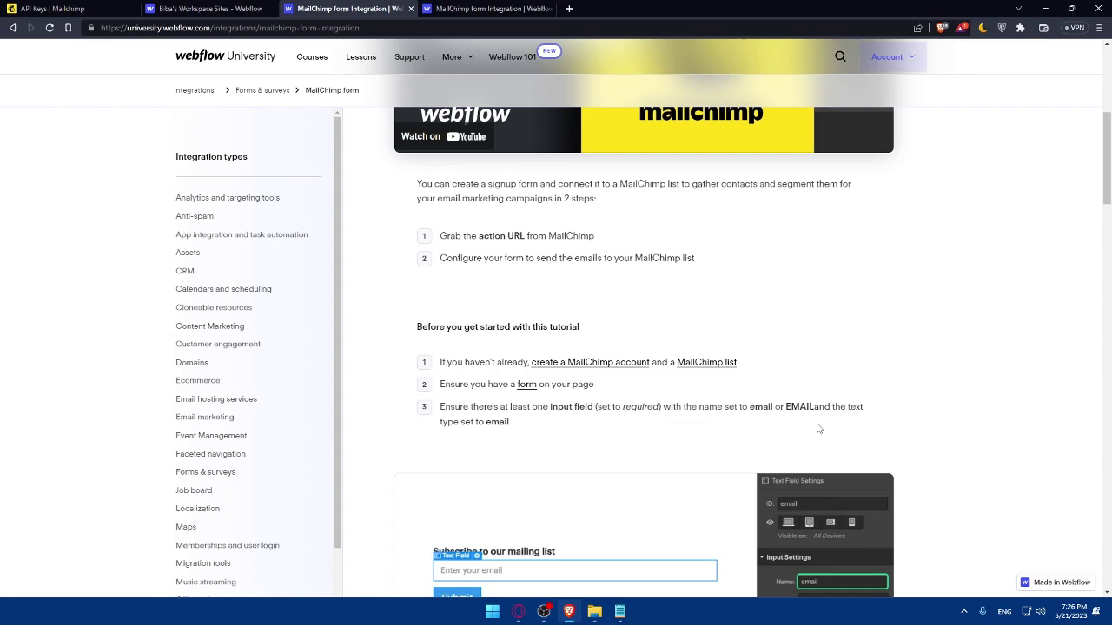
{"action": "scroll", "coordinate": [816, 428], "scroll_direction": "down", "scroll_amount": 3}
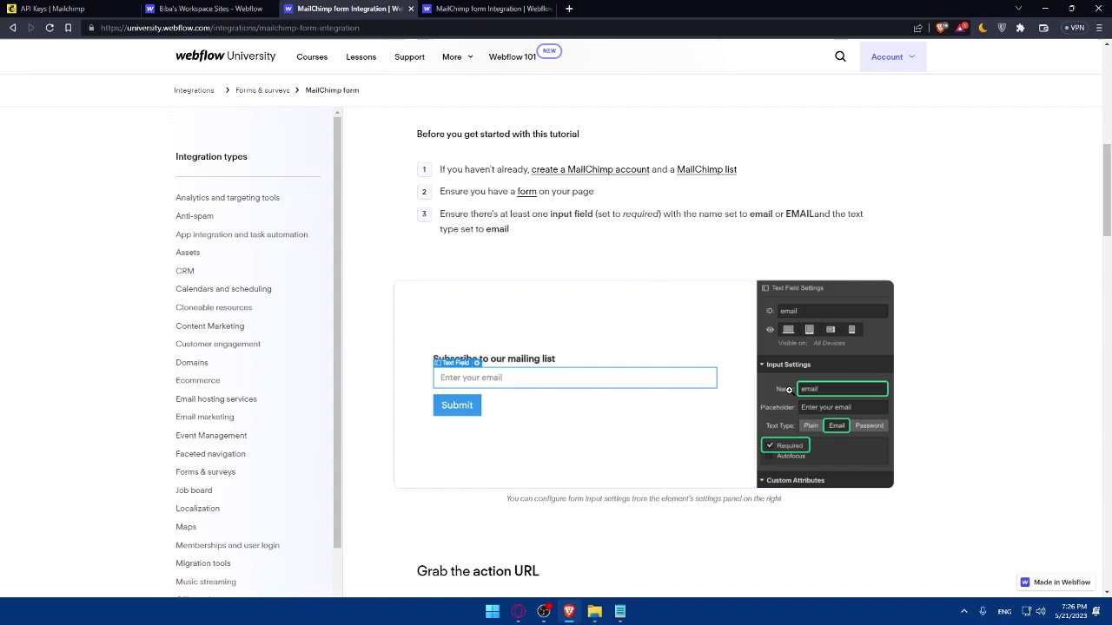
{"action": "scroll", "coordinate": [622, 387], "scroll_direction": "down", "scroll_amount": 1}
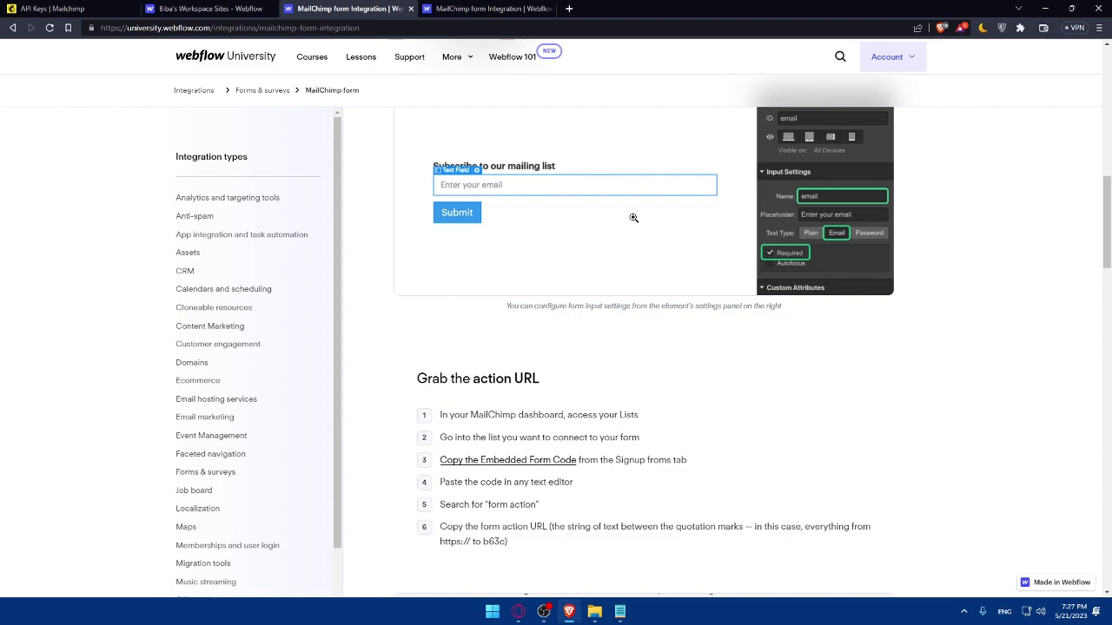
{"action": "scroll", "coordinate": [664, 294], "scroll_direction": "down", "scroll_amount": 1}
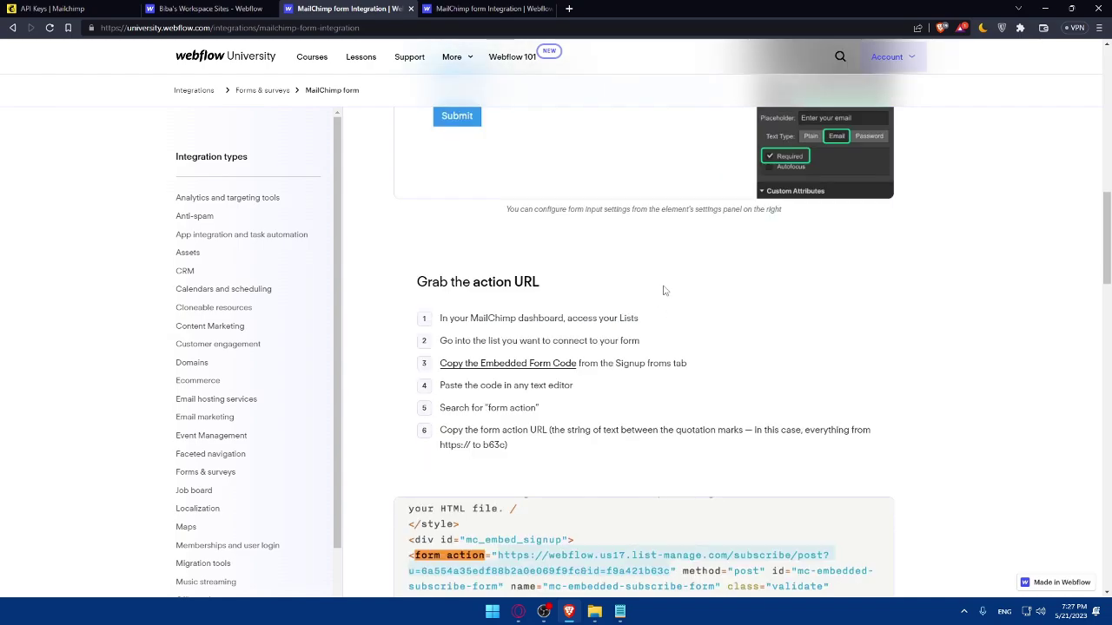
{"action": "scroll", "coordinate": [664, 291], "scroll_direction": "down", "scroll_amount": 3}
Step: Check the site's Custom code settings, find them locked, and go to Add a site plan
{"action": "left_click", "coordinate": [227, 10]}
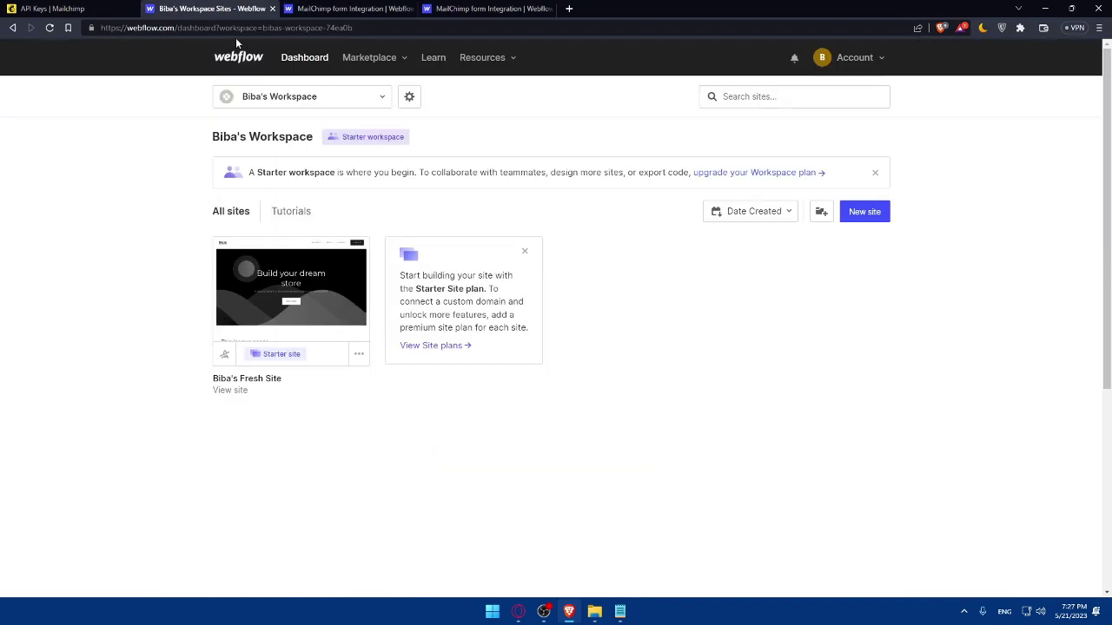
{"action": "left_click", "coordinate": [359, 353]}
{"action": "left_click", "coordinate": [329, 352]}
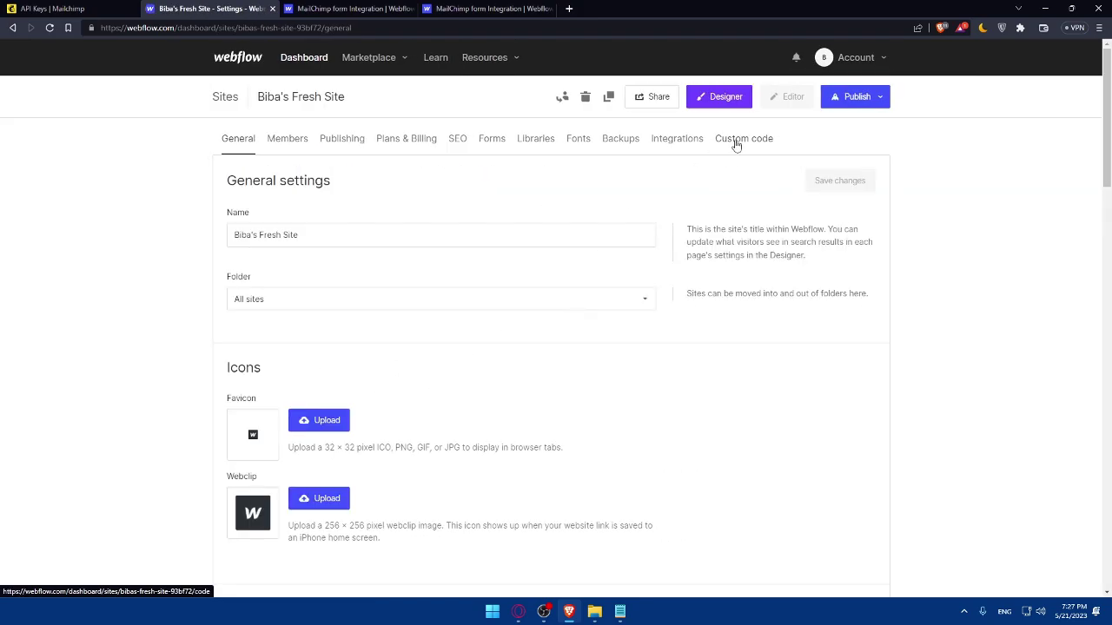
{"action": "left_click", "coordinate": [736, 140]}
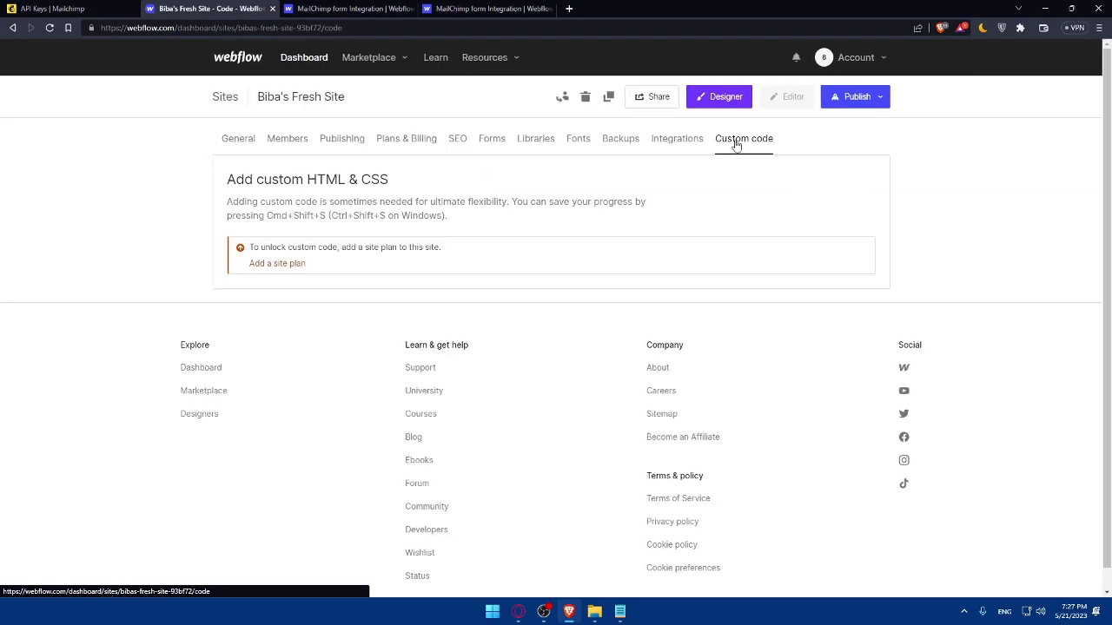
{"action": "left_click", "coordinate": [274, 263]}
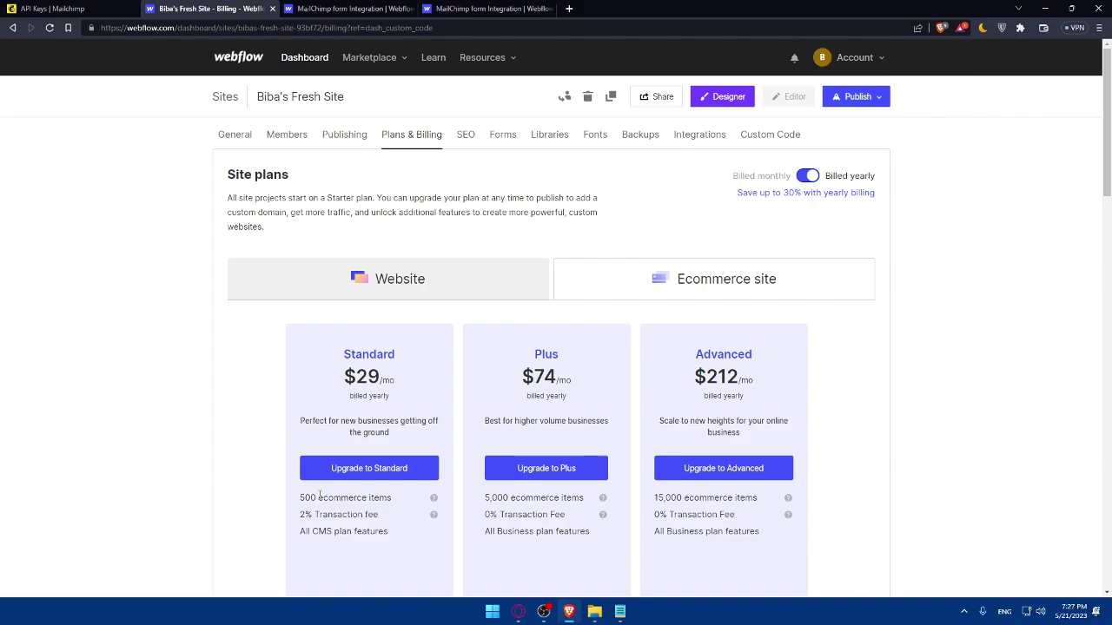
{"action": "left_click_drag", "start_coordinate": [391, 536], "coordinate": [299, 536]}
{"action": "left_click", "coordinate": [225, 501]}
{"action": "scroll", "coordinate": [554, 315], "scroll_direction": "down", "scroll_amount": 1}
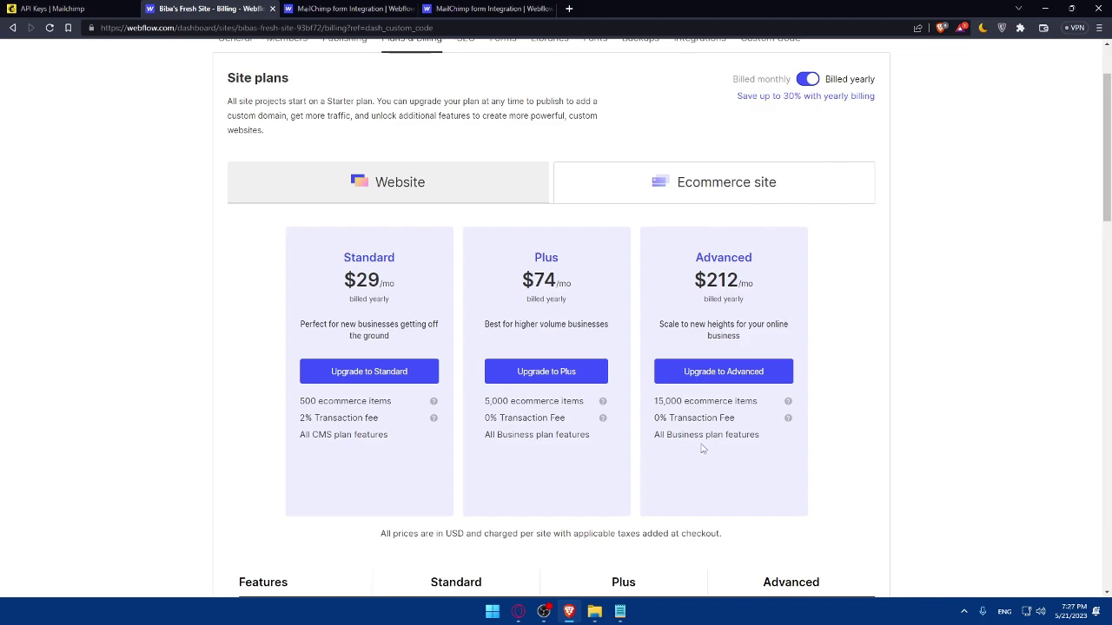
{"action": "scroll", "coordinate": [689, 406], "scroll_direction": "down", "scroll_amount": 2}
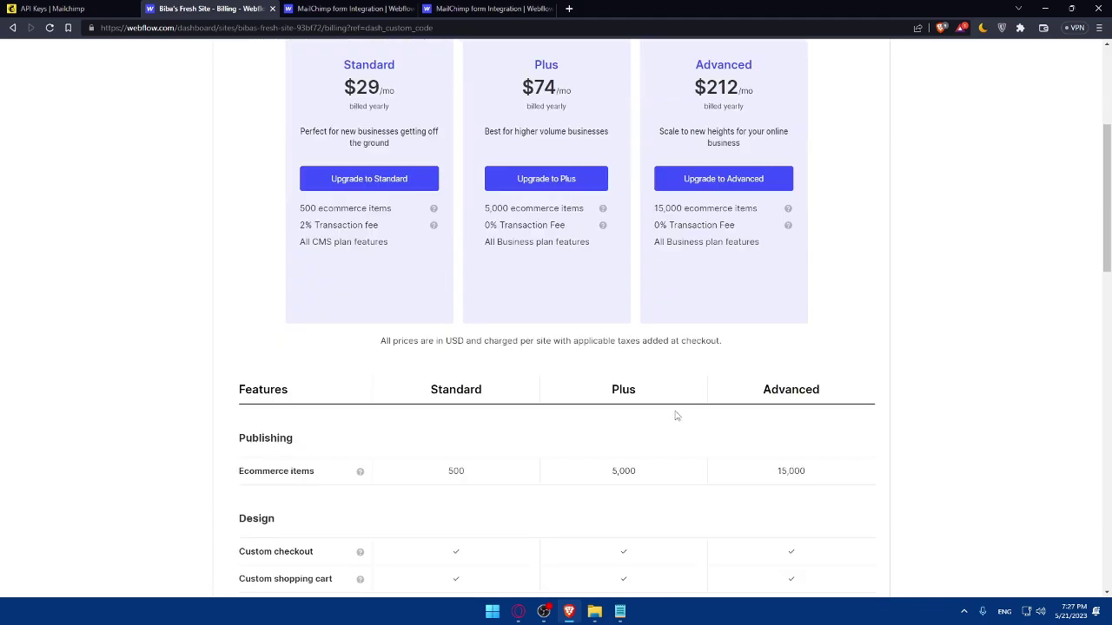
{"action": "scroll", "coordinate": [569, 386], "scroll_direction": "down", "scroll_amount": 3}
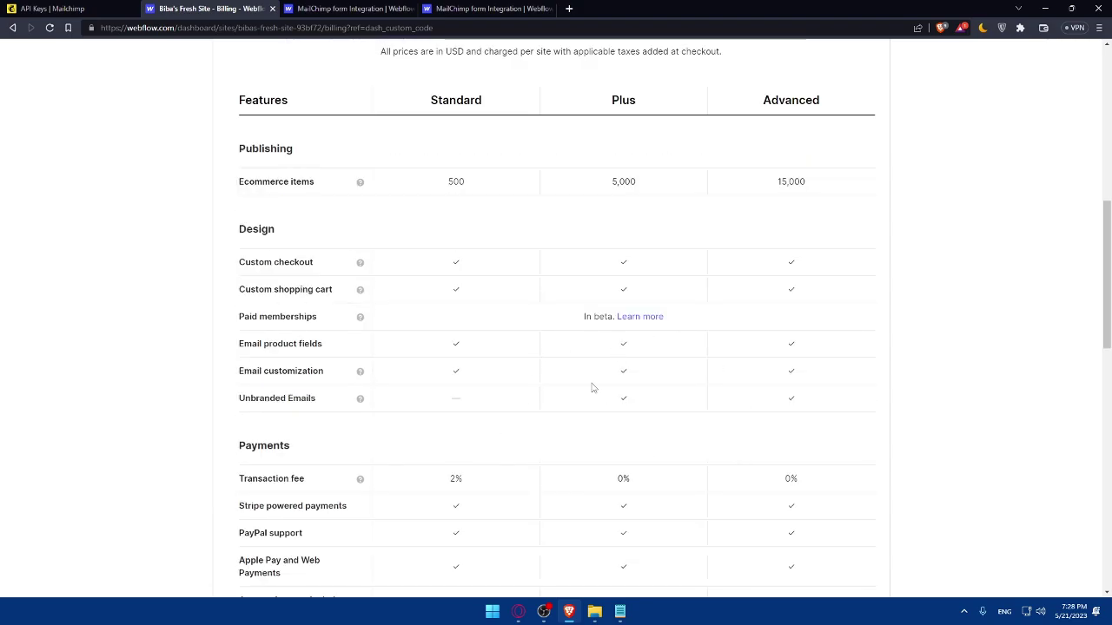
{"action": "scroll", "coordinate": [617, 377], "scroll_direction": "down", "scroll_amount": 7}
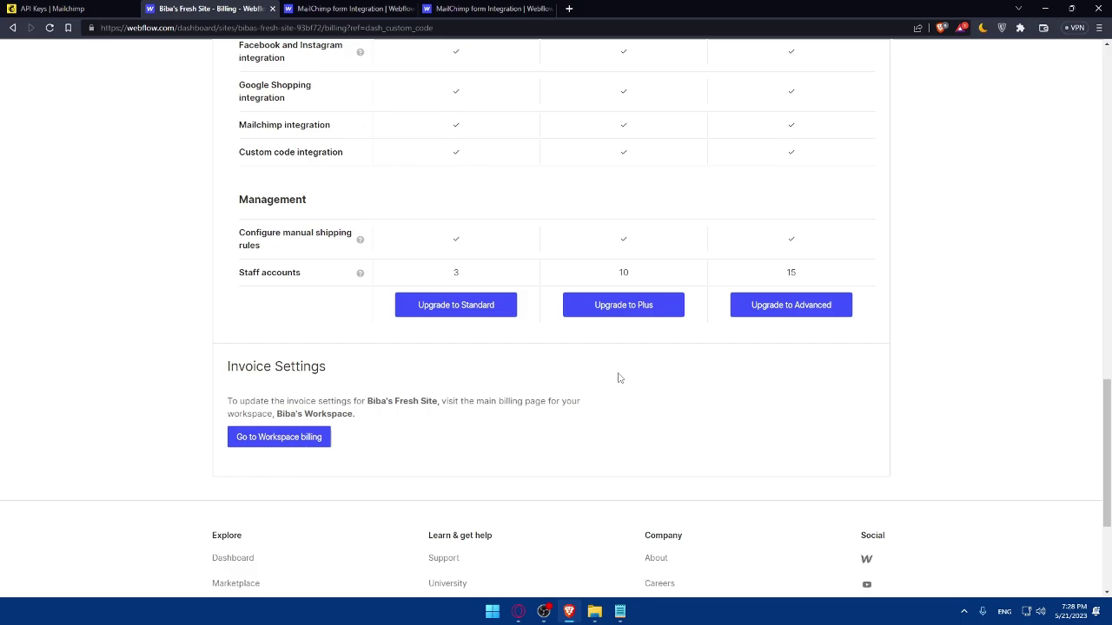
{"action": "scroll", "coordinate": [618, 377], "scroll_direction": "up", "scroll_amount": 1}
{"action": "scroll", "coordinate": [448, 460], "scroll_direction": "down", "scroll_amount": 1}
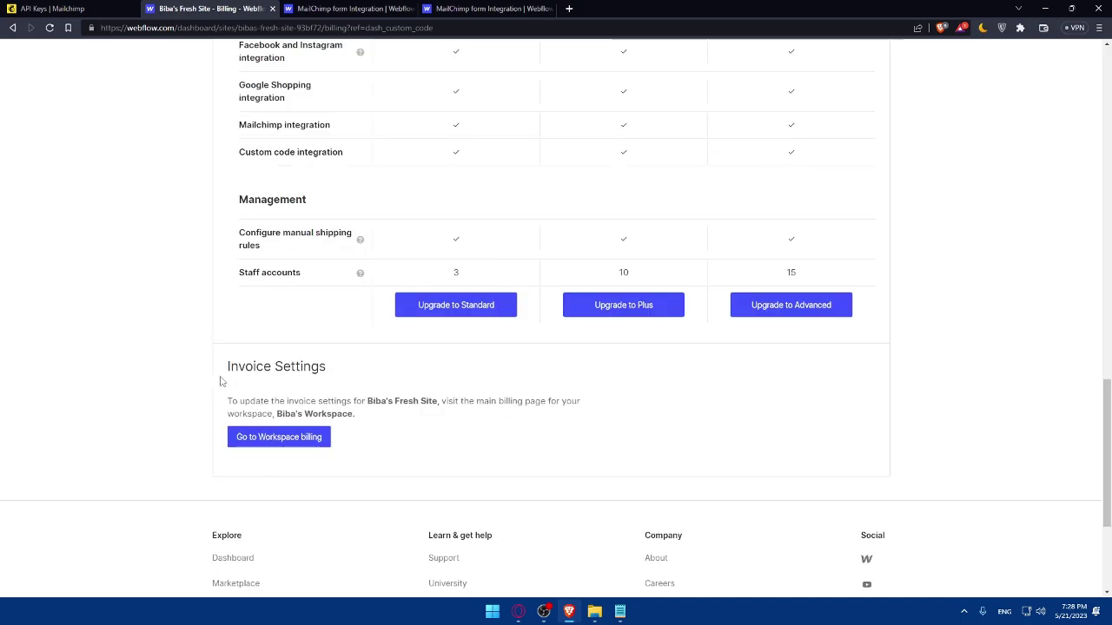
{"action": "scroll", "coordinate": [226, 374], "scroll_direction": "up", "scroll_amount": 4}
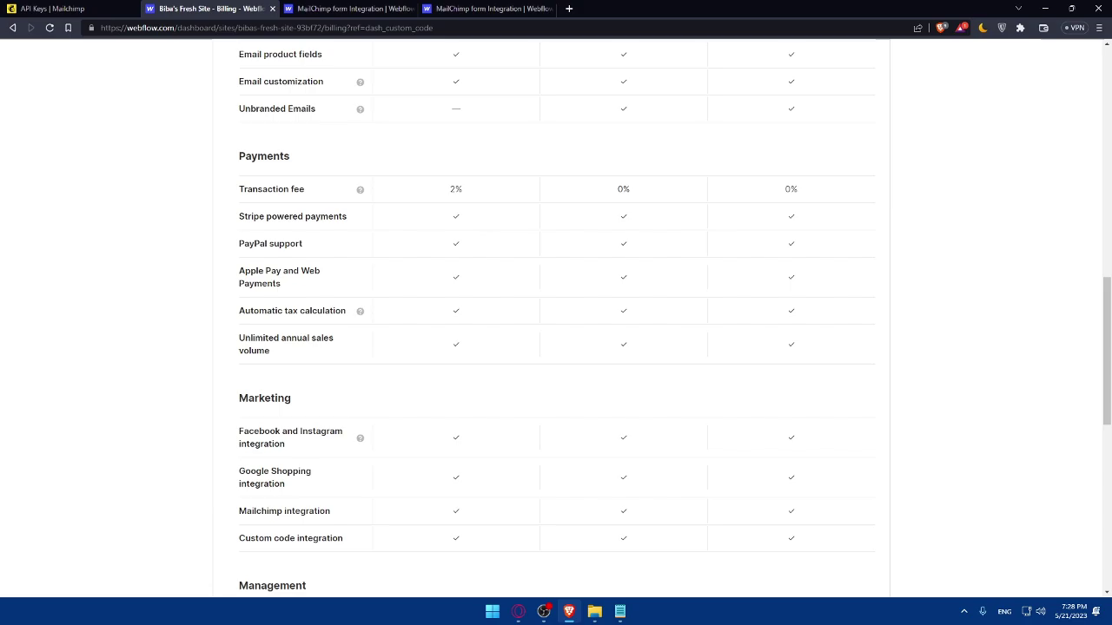
{"action": "scroll", "coordinate": [429, 295], "scroll_direction": "up", "scroll_amount": 8}
{"action": "scroll", "coordinate": [528, 222], "scroll_direction": "up", "scroll_amount": 2}
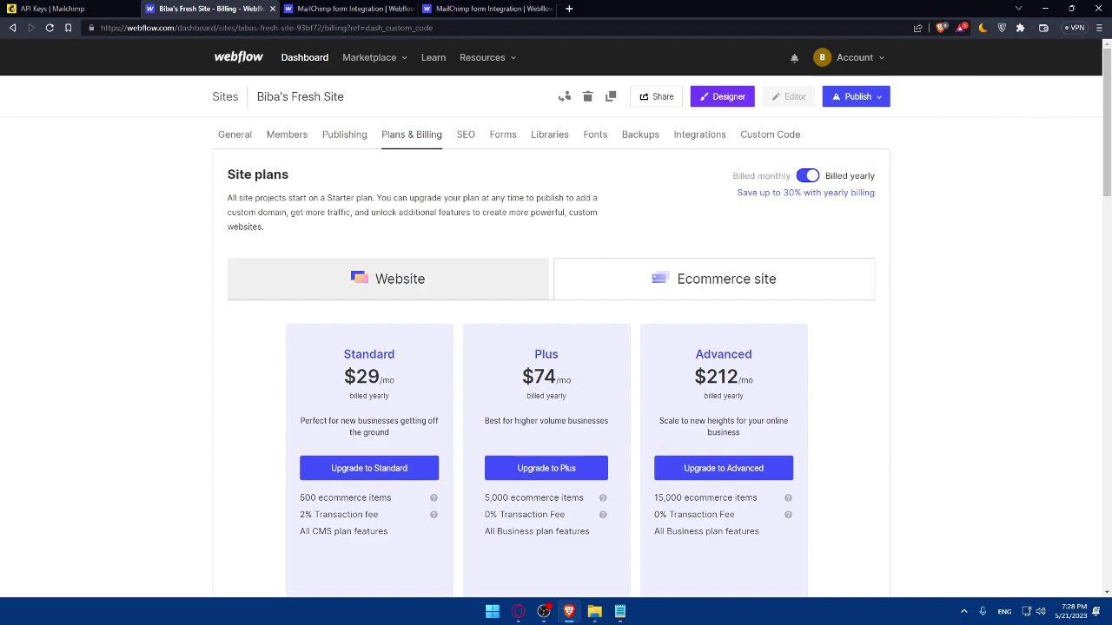
{"action": "left_click", "coordinate": [300, 10]}
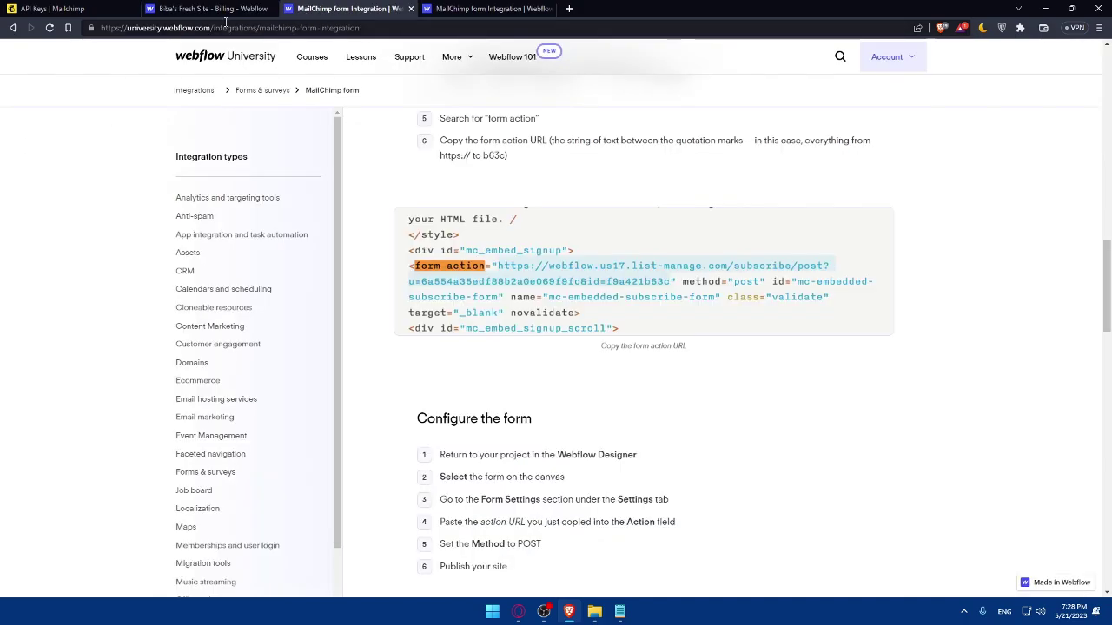
{"action": "left_click", "coordinate": [212, 8]}
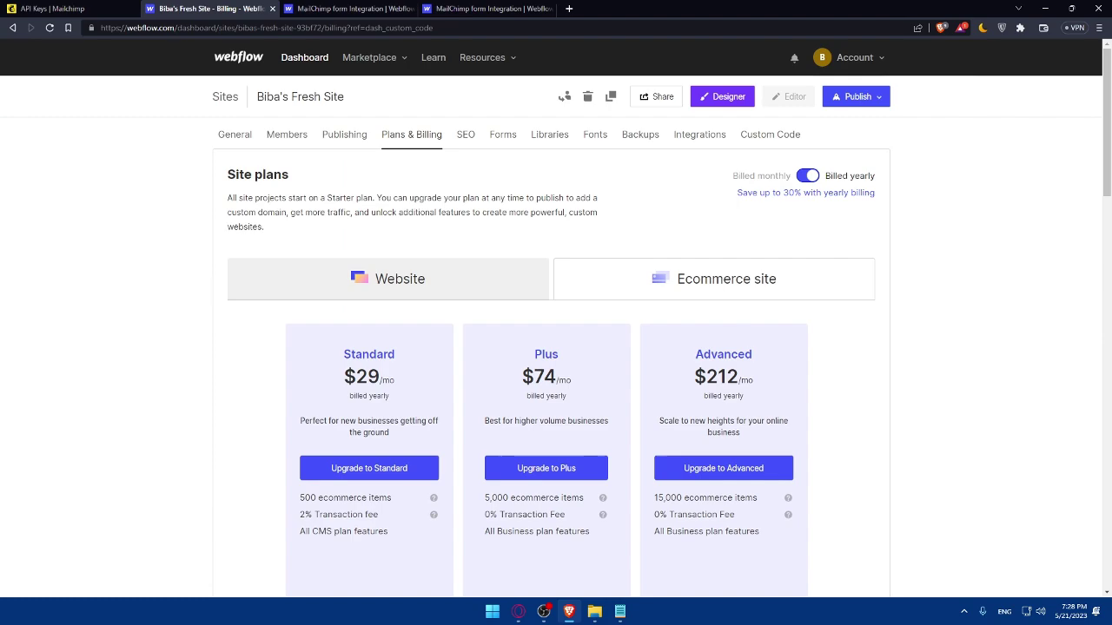